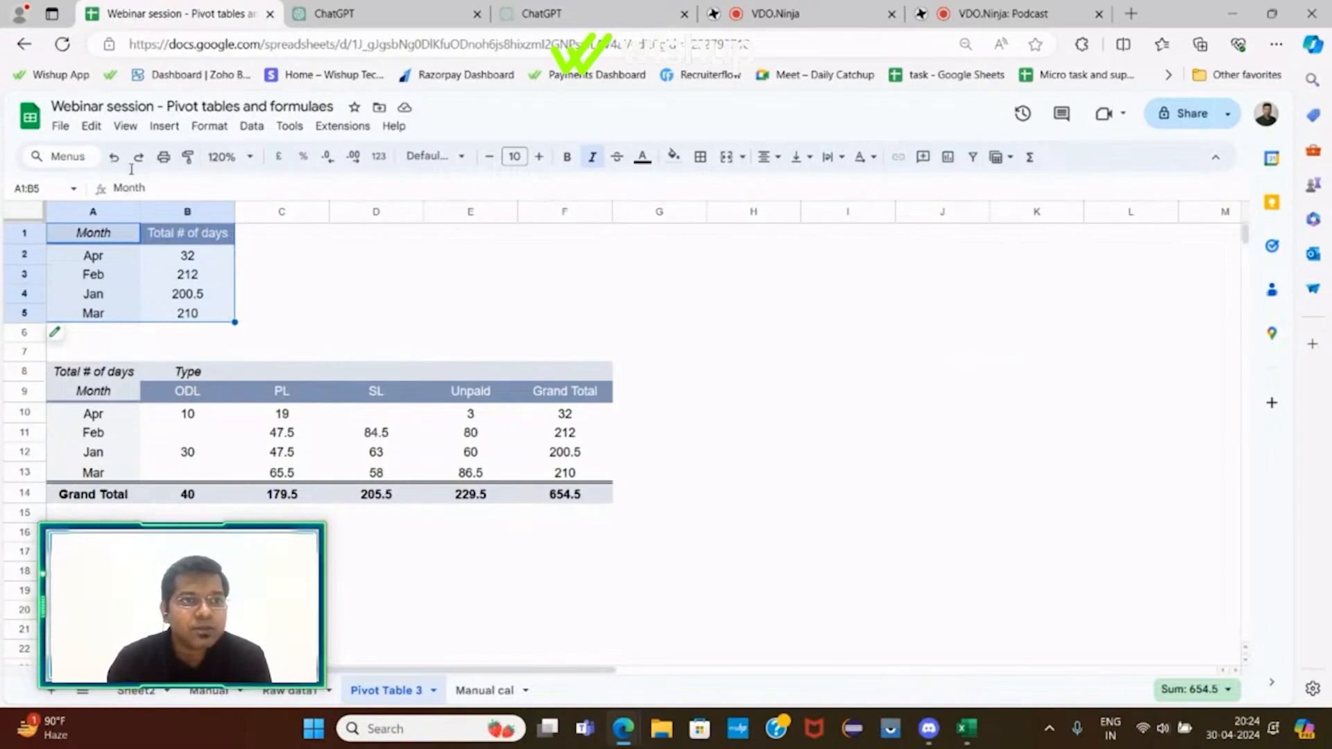
# Insert a column chart from the monthly pivot table A1:B5 and place it beside the tables over columns G to L.
pyautogui.click(164, 126)
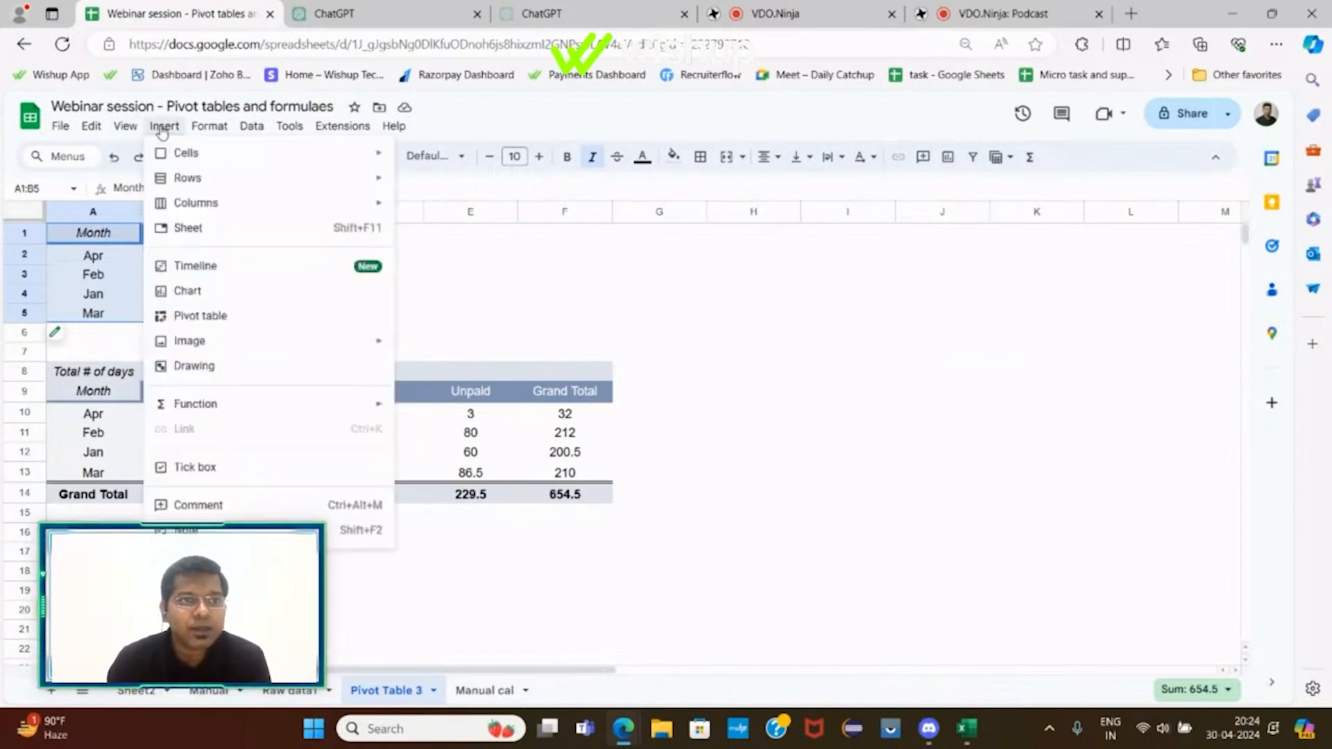
pyautogui.click(189, 290)
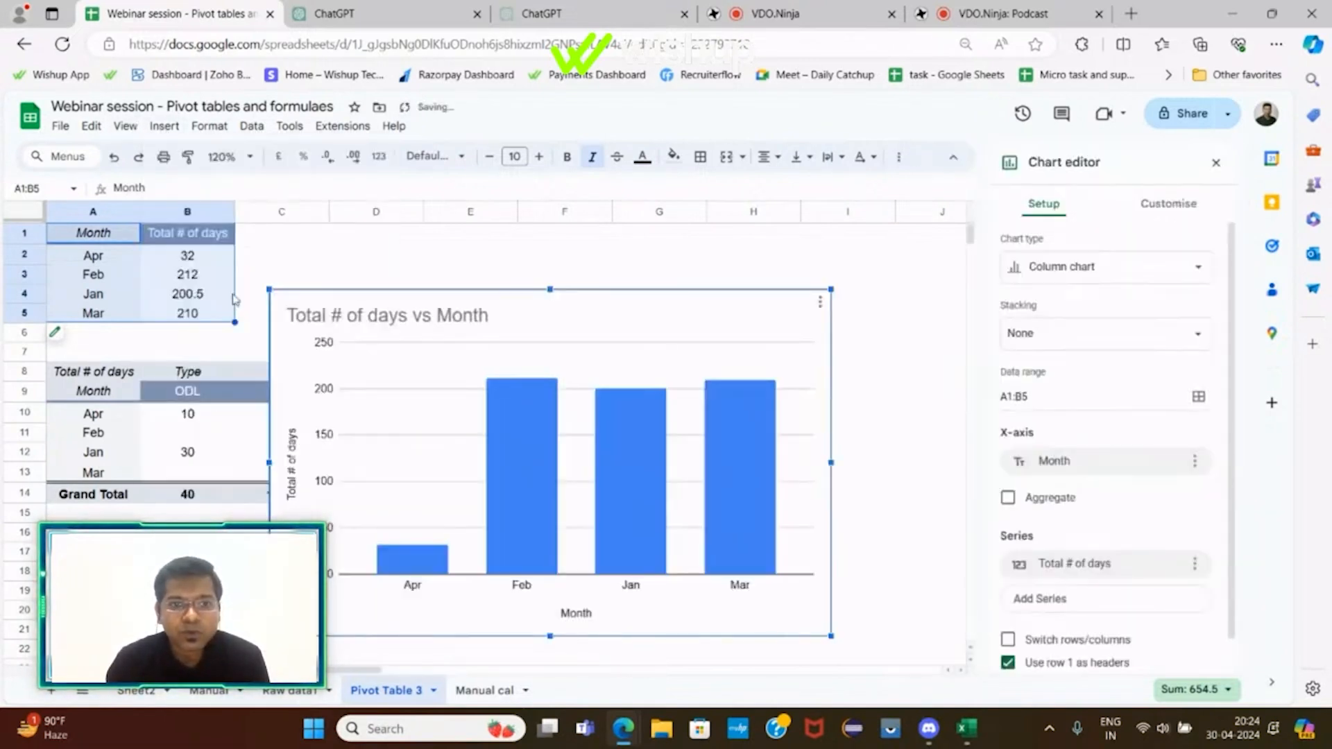
pyautogui.click(1225, 170)
pyautogui.moveTo(649, 305); pyautogui.dragTo(1029, 222)
pyautogui.moveTo(1001, 415)
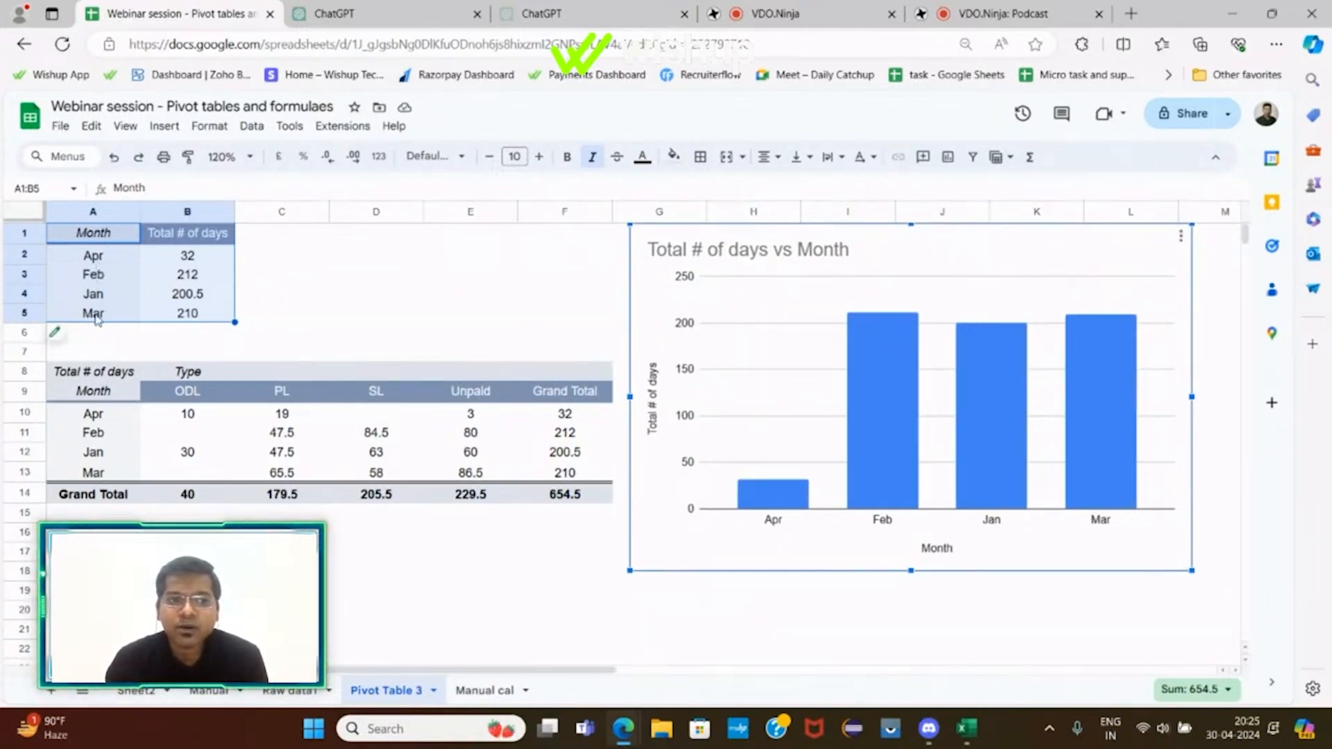
# Sort the Month rows of the upper pivot table by Total # of days in ascending order.
pyautogui.click(59, 338)
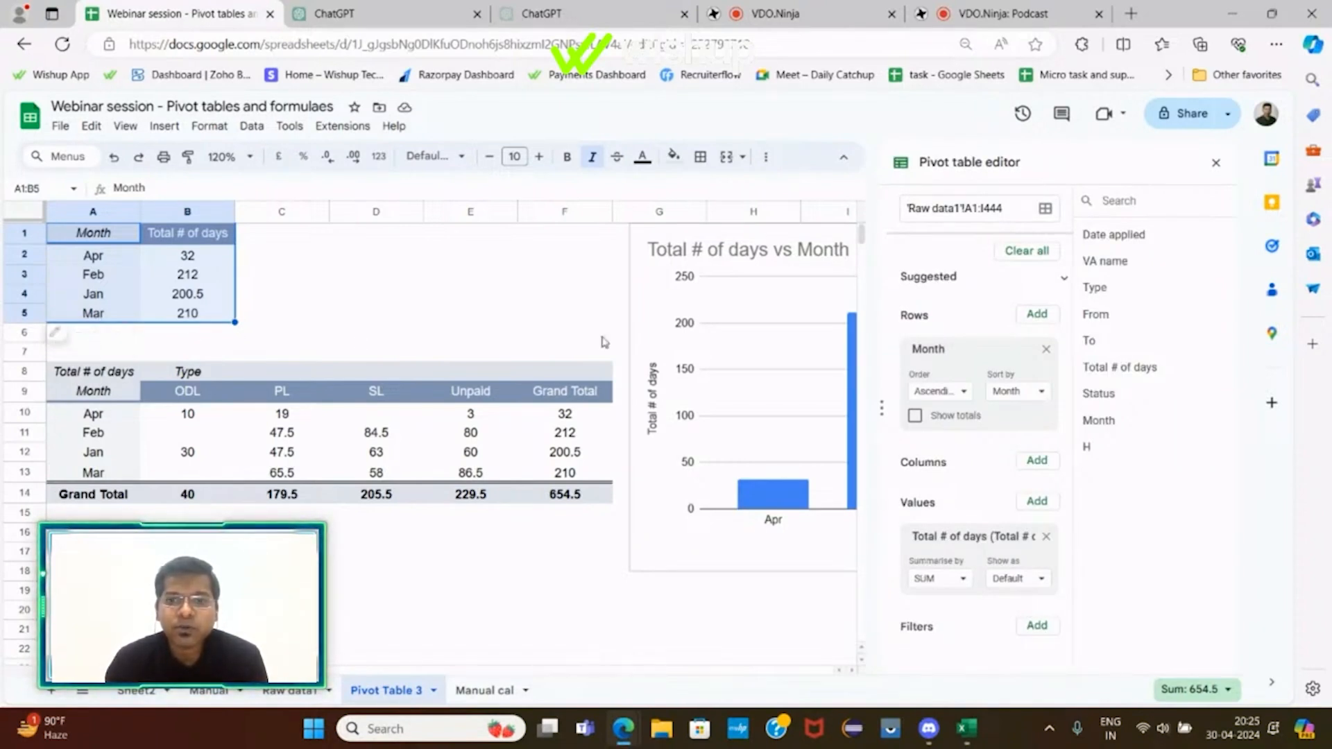
pyautogui.click(1028, 392)
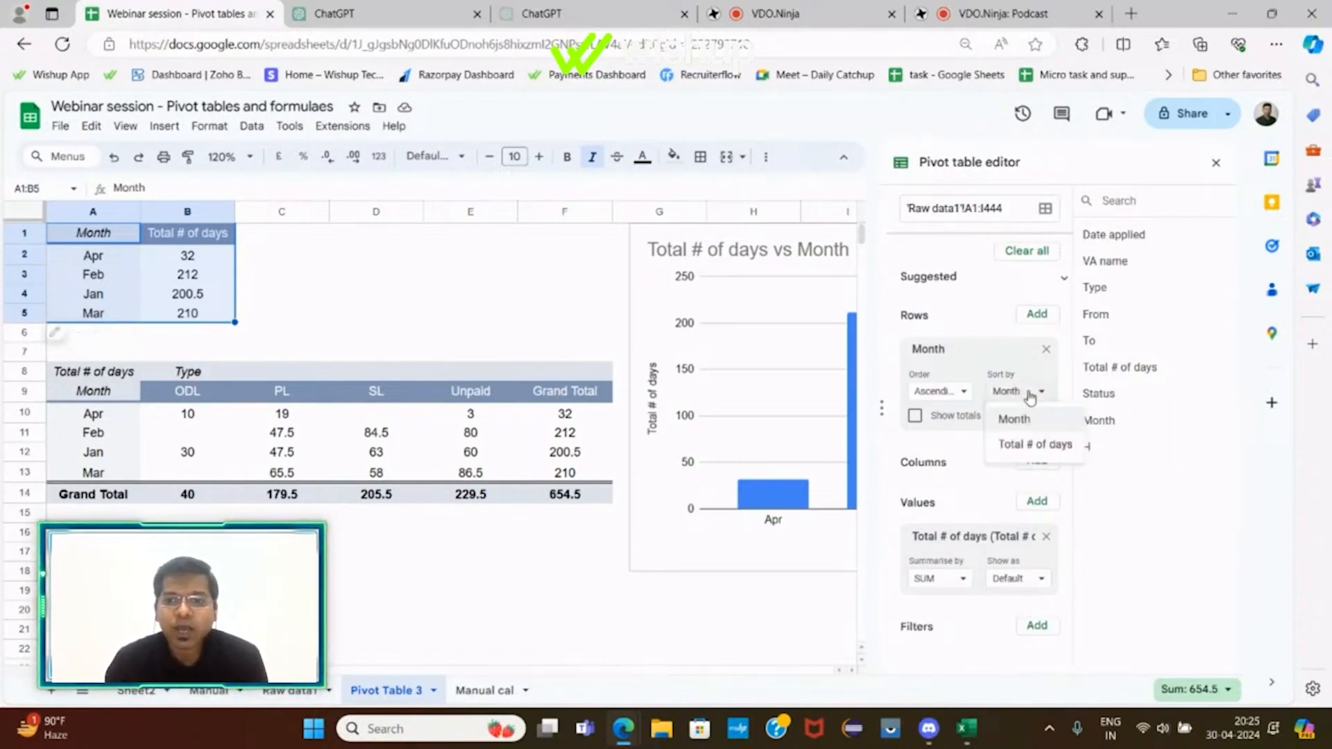
pyautogui.click(1030, 444)
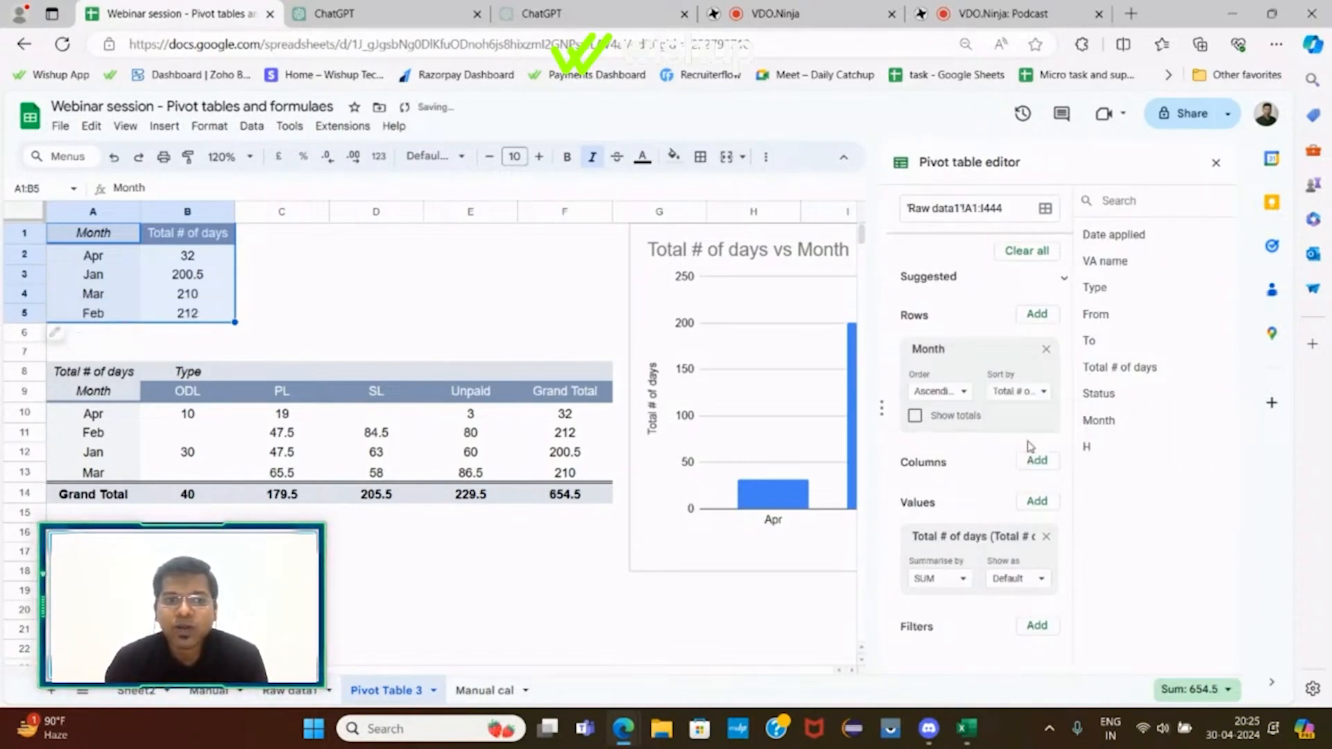
pyautogui.click(964, 393)
pyautogui.click(962, 419)
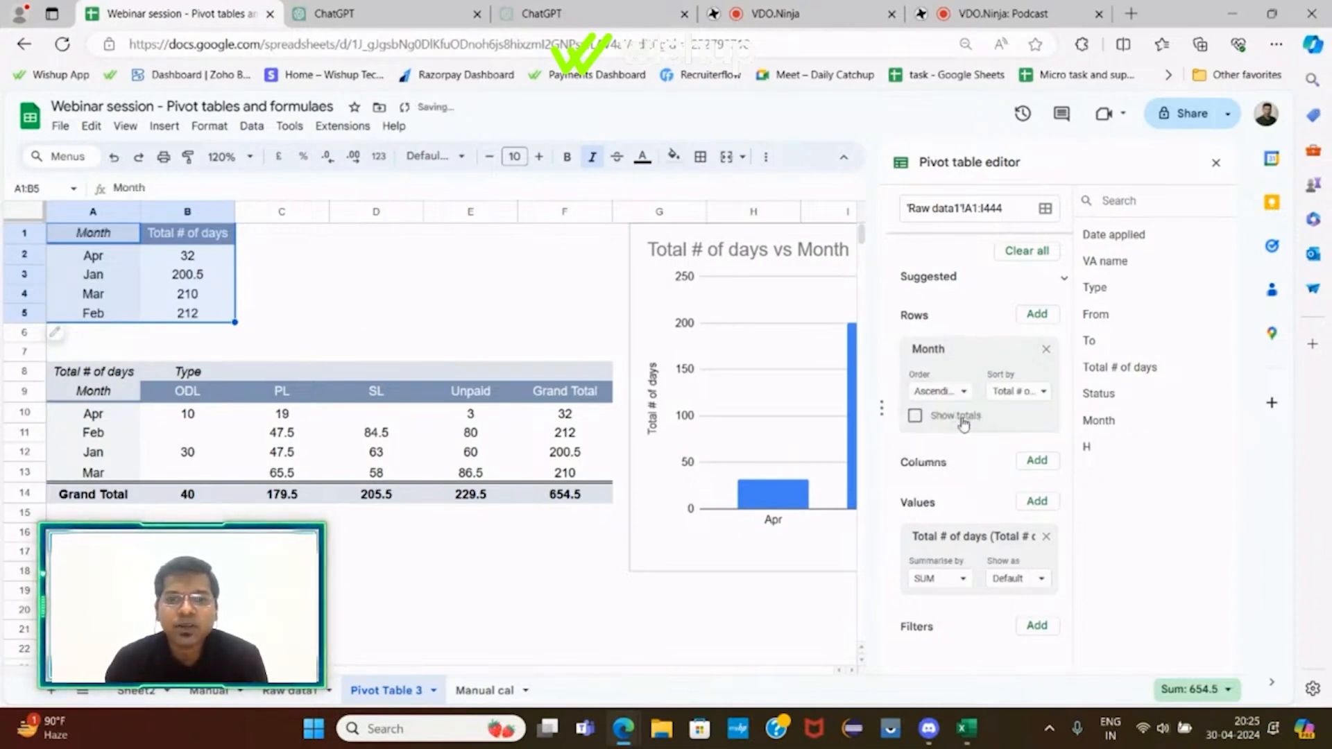
# Sort the upper pivot table's rows by Month in descending order and close the pivot table editor.
pyautogui.click(1038, 390)
pyautogui.click(1017, 417)
pyautogui.click(939, 391)
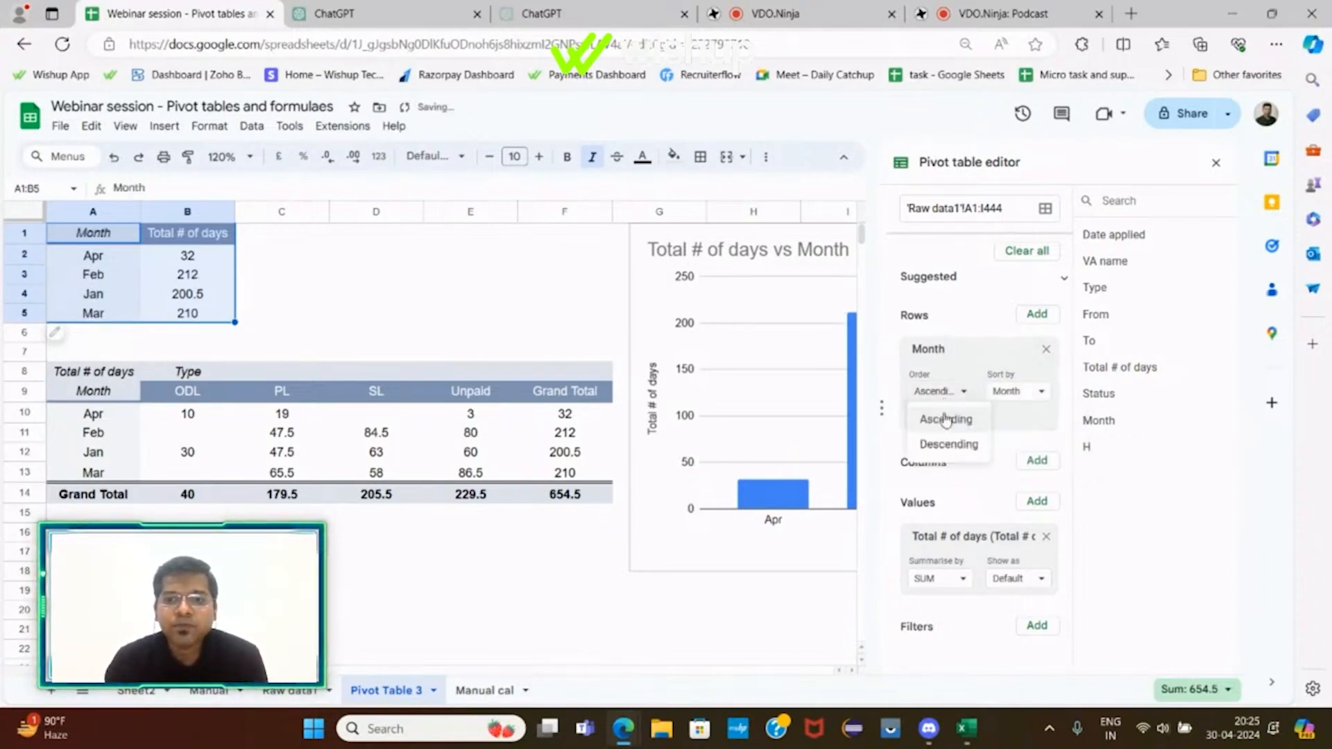
pyautogui.click(946, 444)
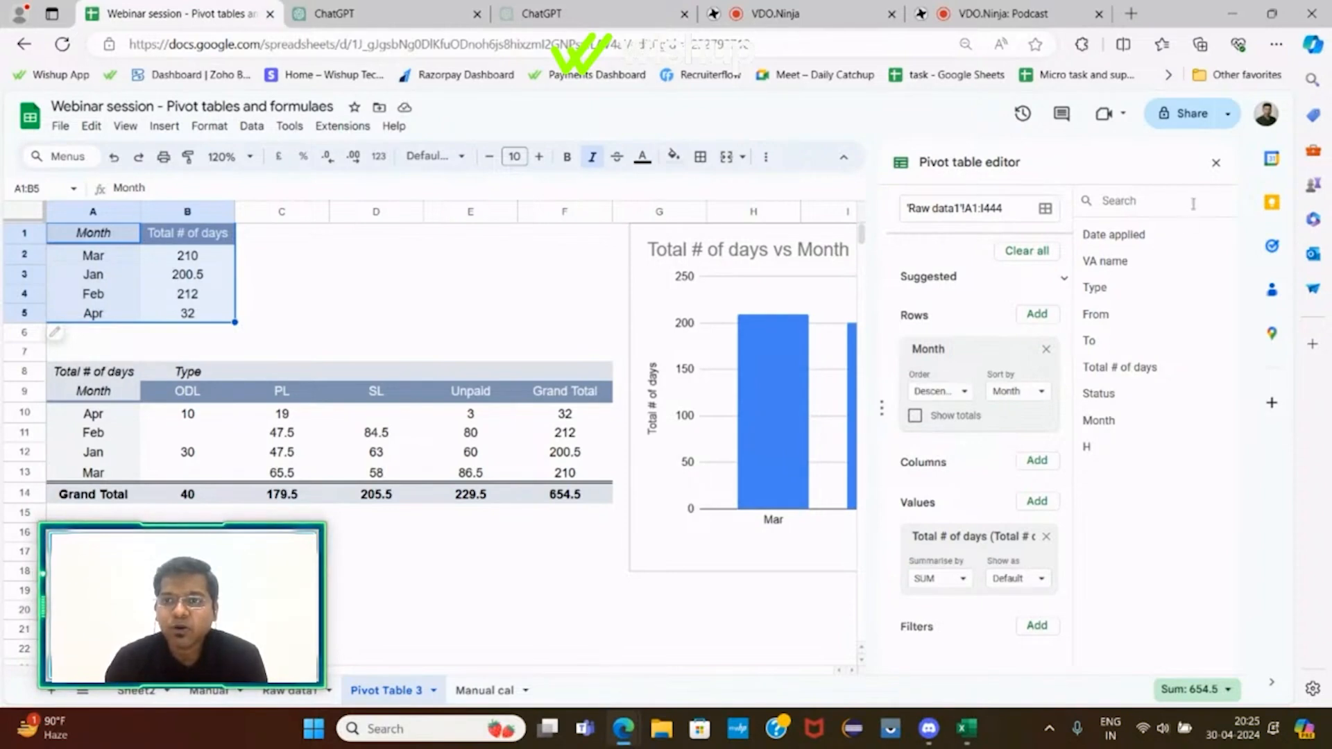
pyautogui.click(1216, 163)
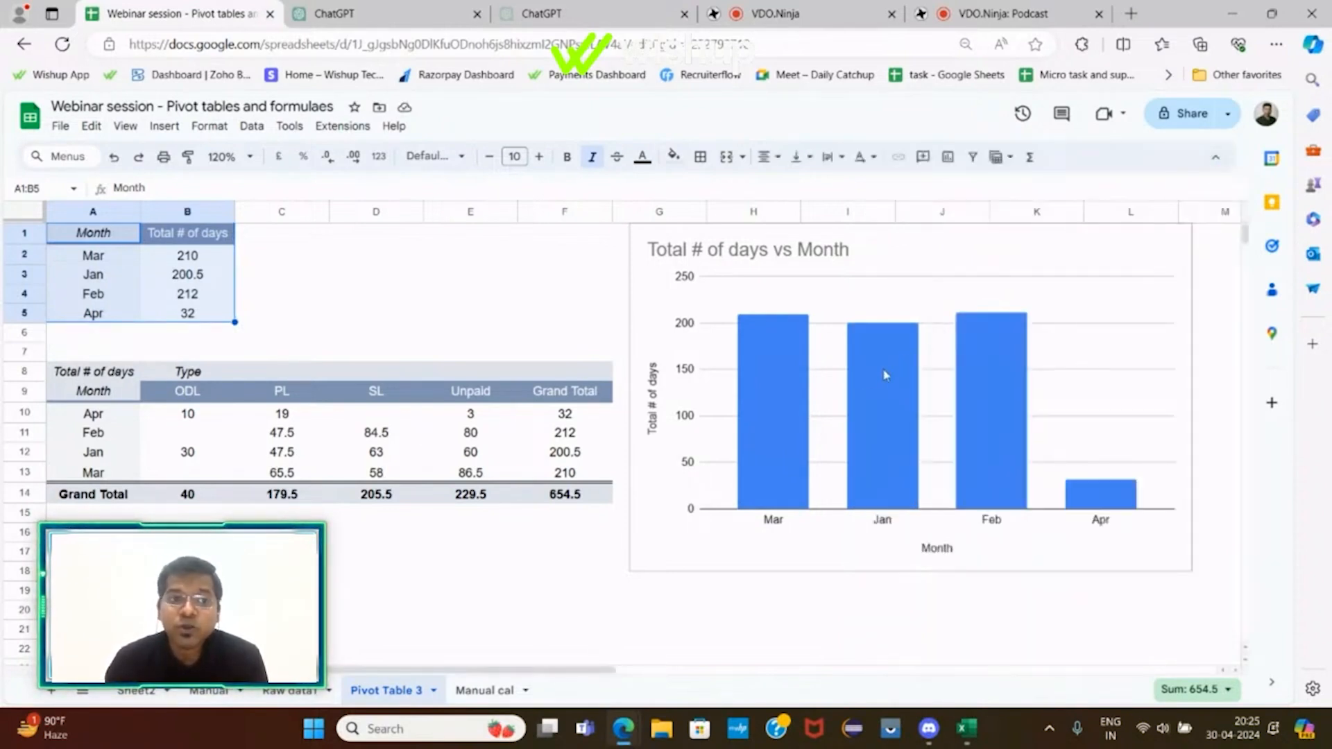
pyautogui.click(525, 559)
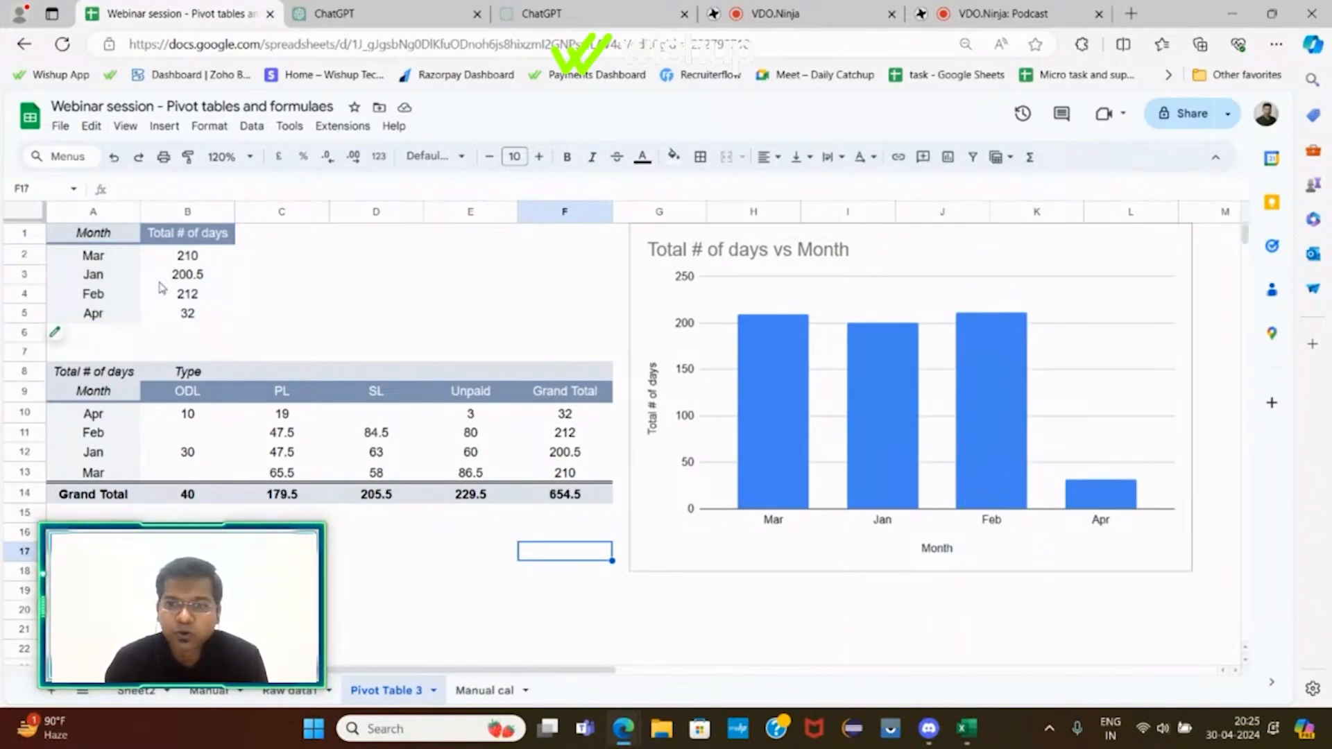
# Delete the notes on total leaves in cells J4:J7 of the Raw data1 sheet.
pyautogui.click(274, 701)
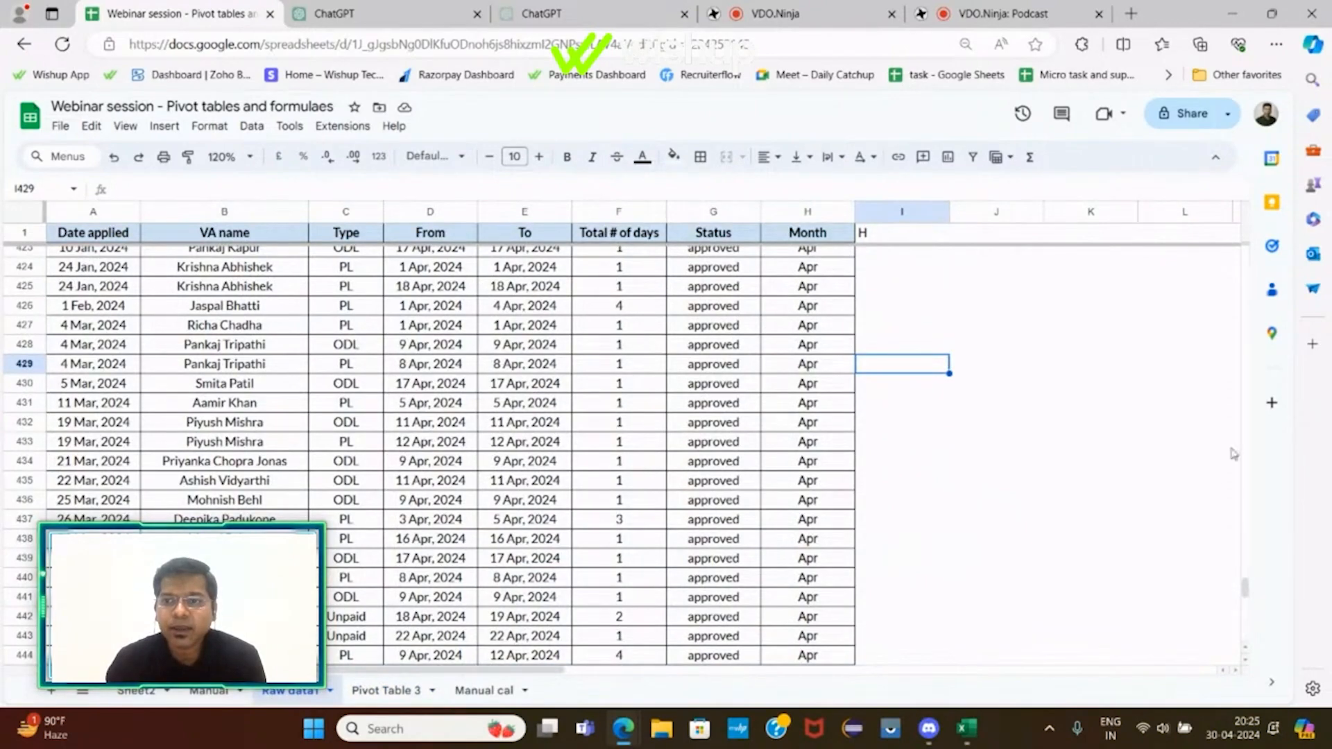
pyautogui.moveTo(1246, 588); pyautogui.dragTo(1257, 236)
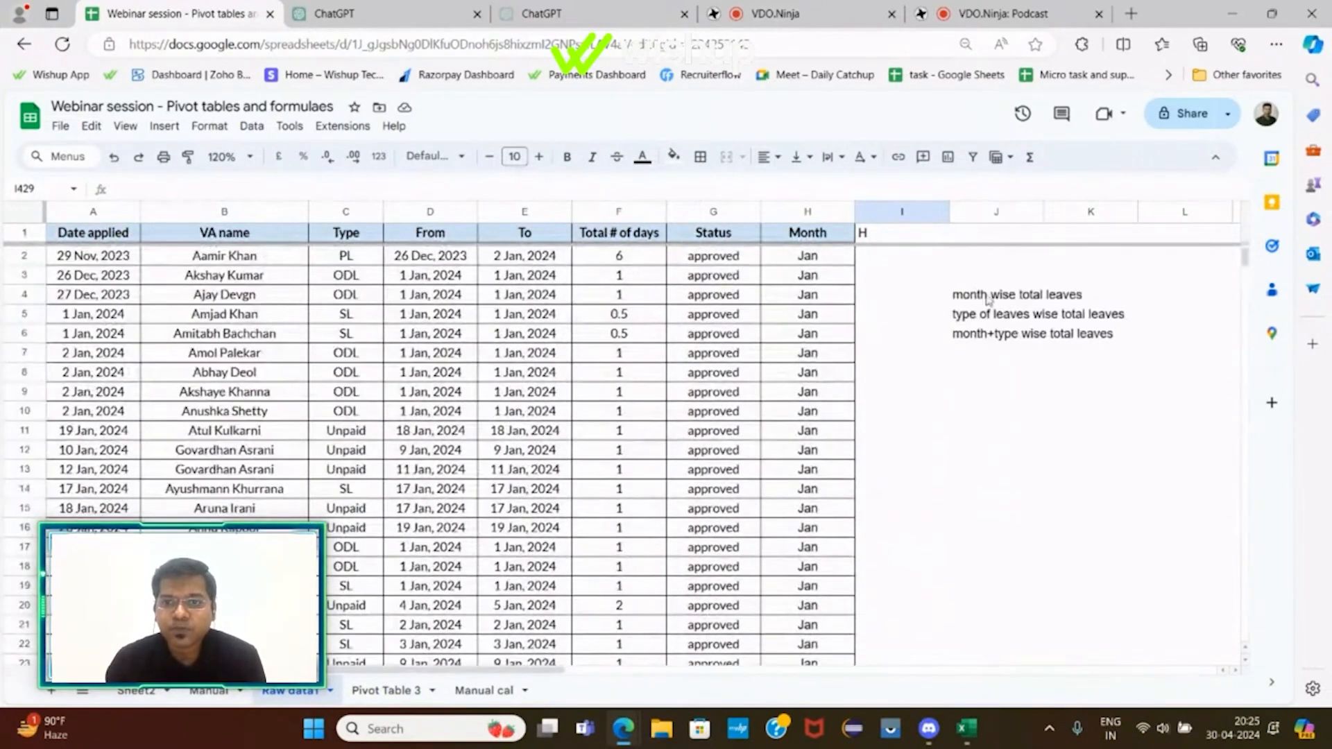
pyautogui.moveTo(1010, 298); pyautogui.dragTo(1021, 353)
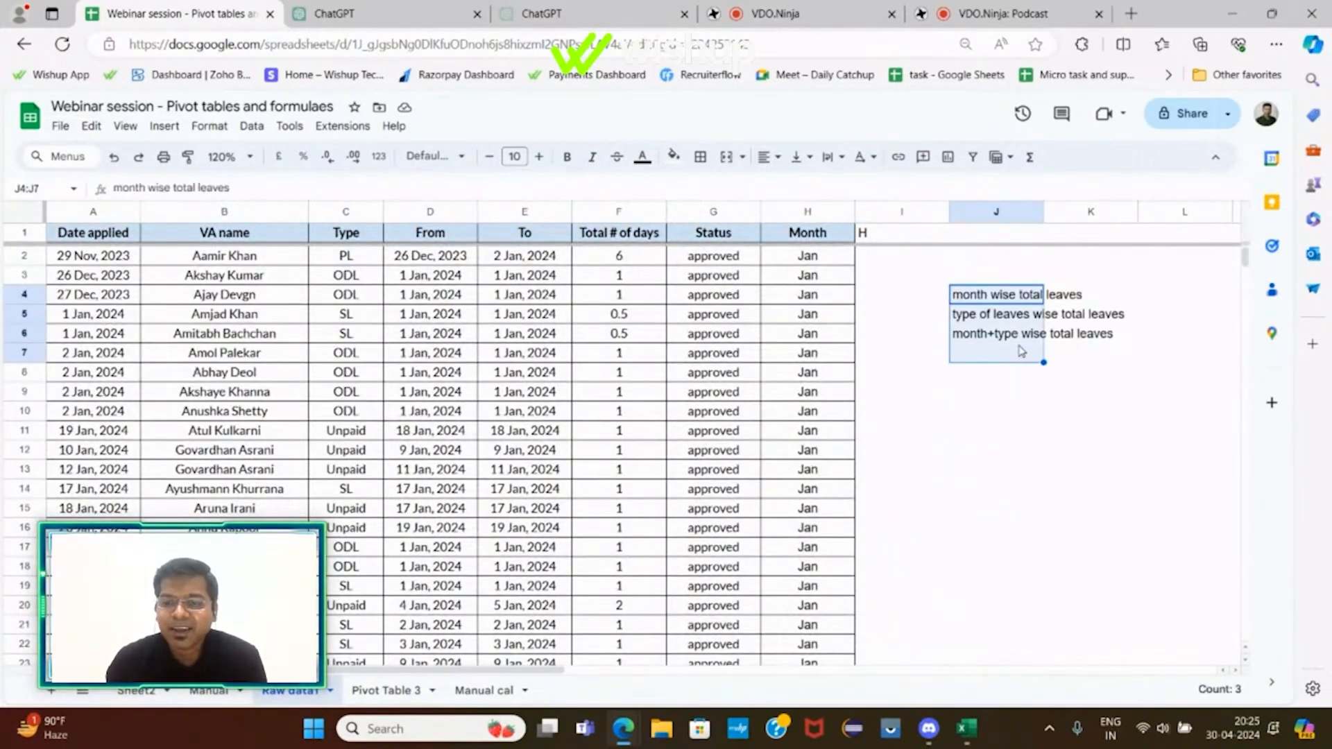
pyautogui.press('Delete')
# Complete the column header in cell I1 so that it reads Helper.
pyautogui.click(902, 233)
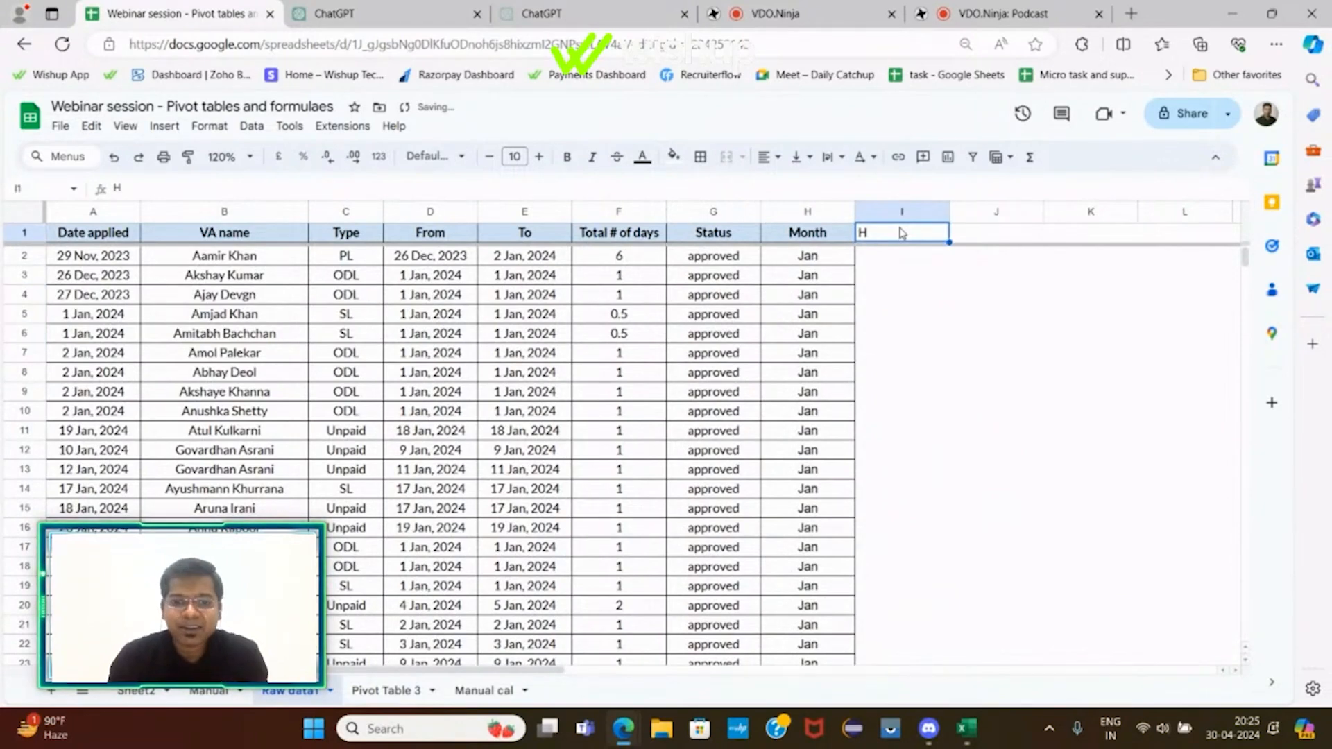
pyautogui.doubleClick(900, 229)
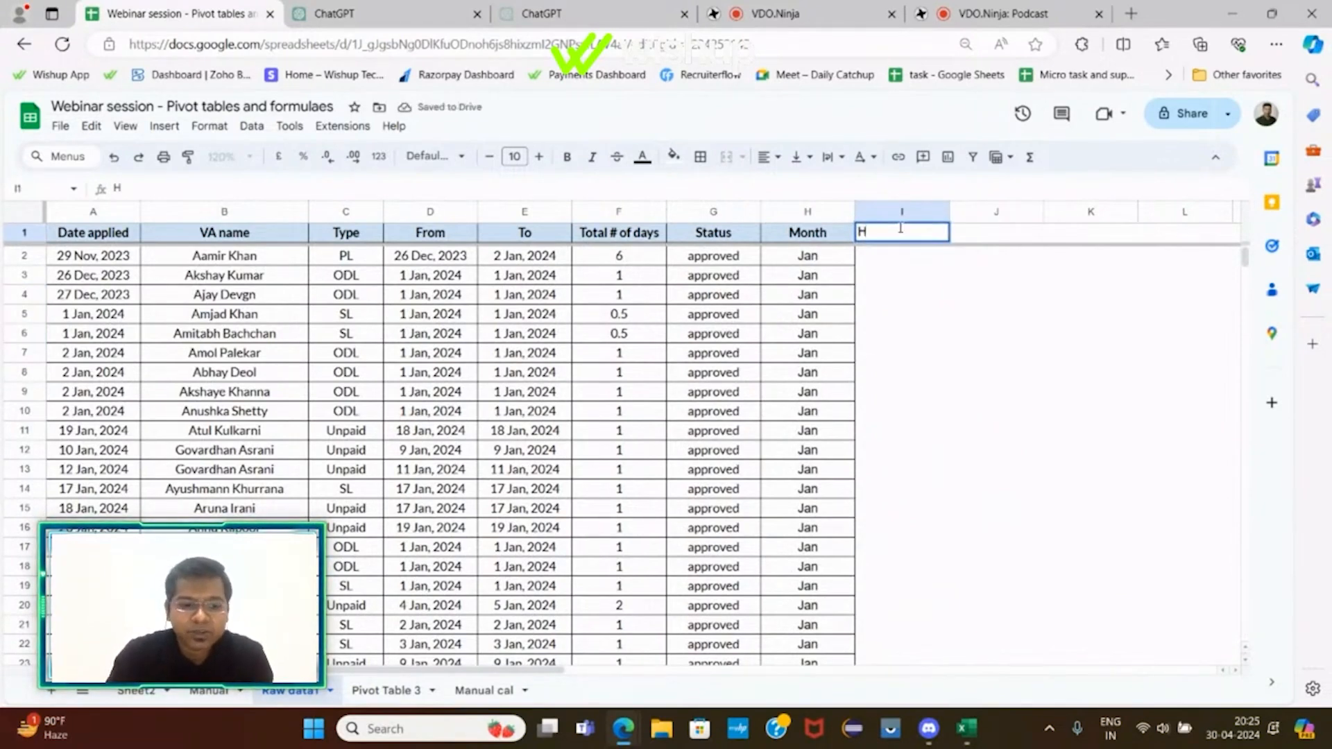
pyautogui.write('elper')
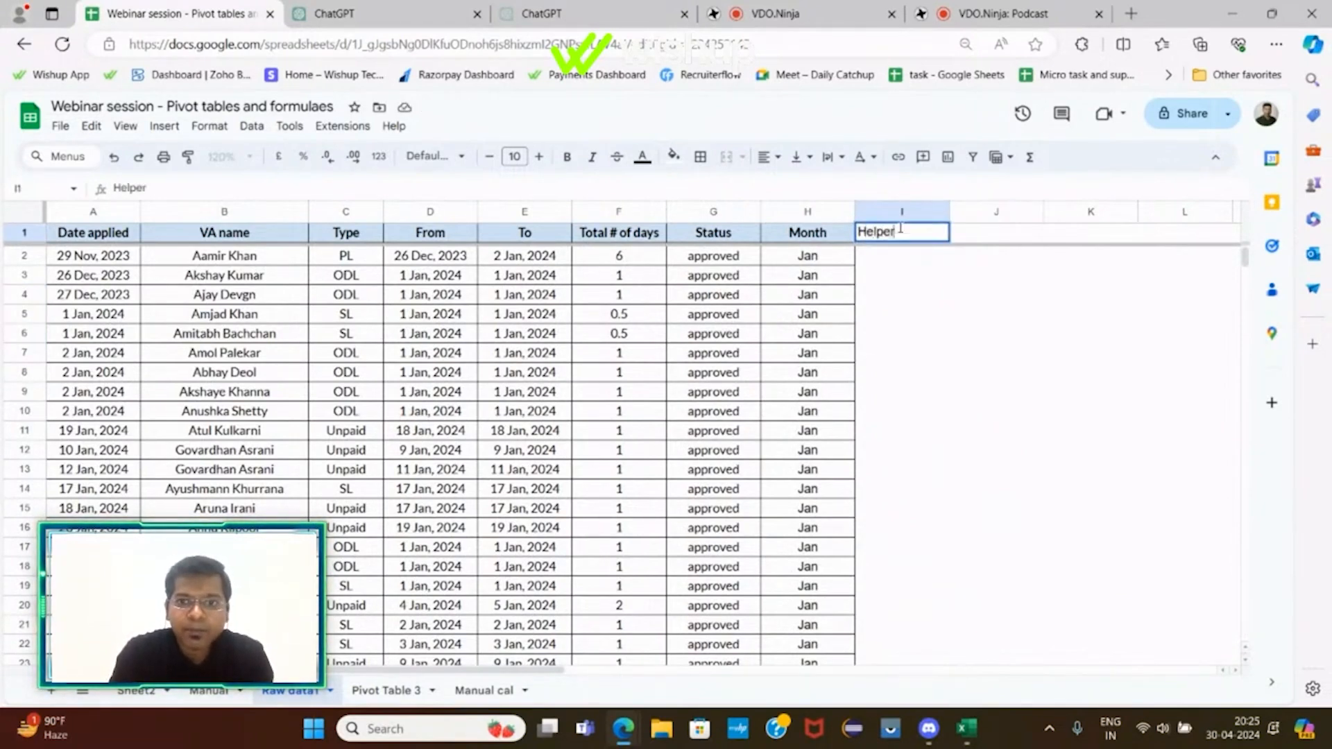
pyautogui.press('Return')
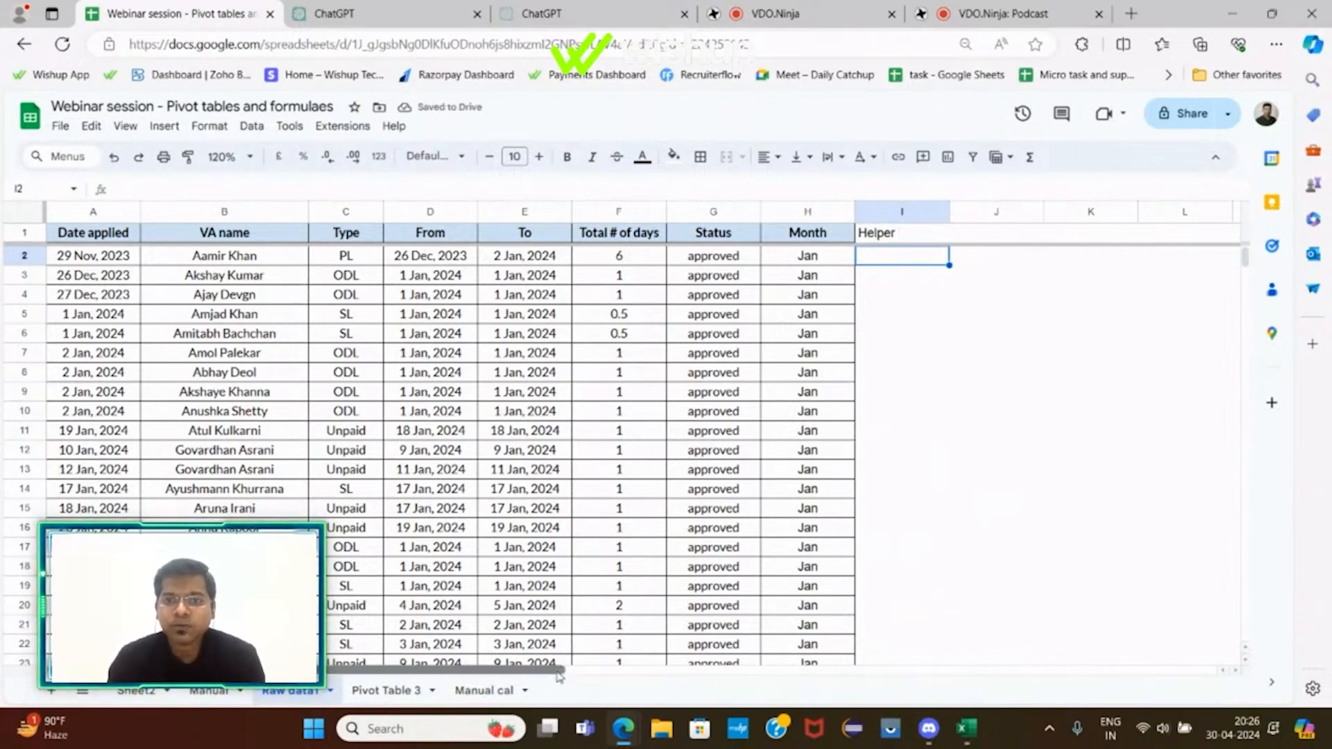
# Examine the table in columns P and Q that assigns a number to each month.
pyautogui.moveTo(565, 670); pyautogui.dragTo(805, 670)
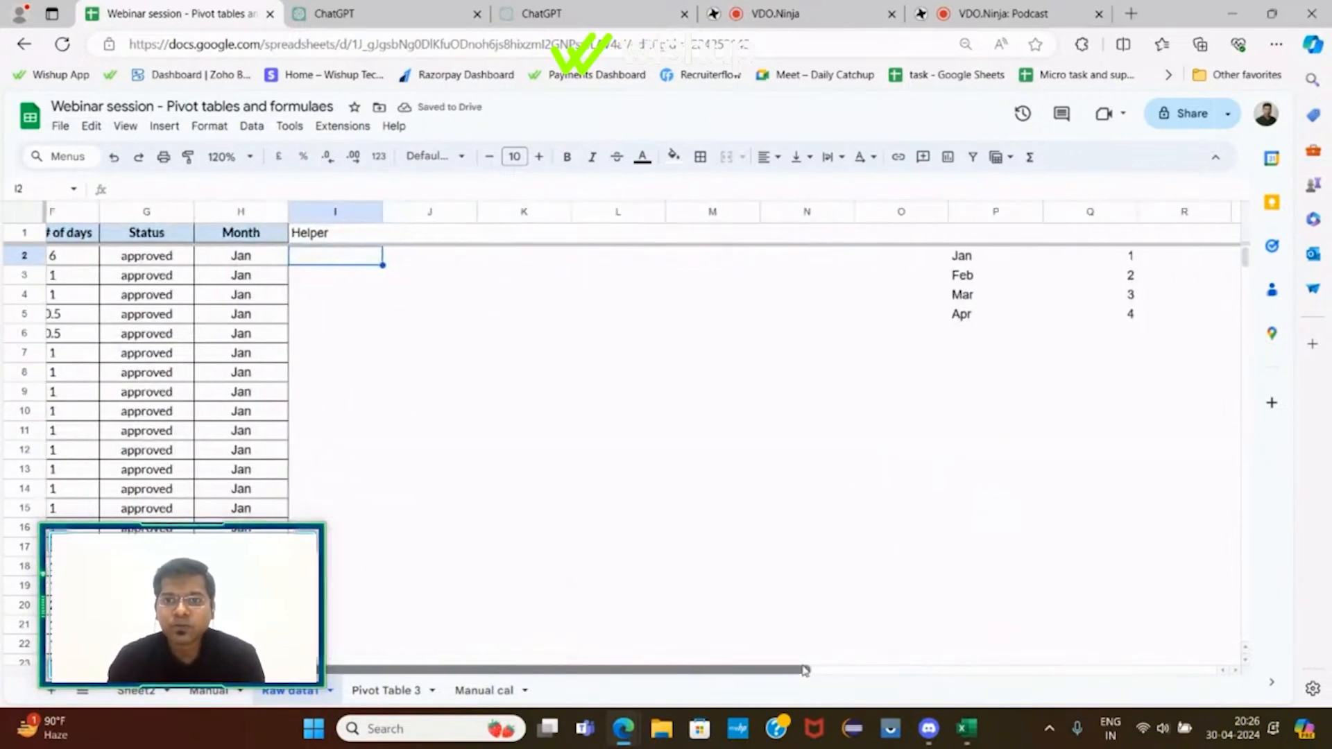
pyautogui.click(967, 261)
pyautogui.click(1105, 262)
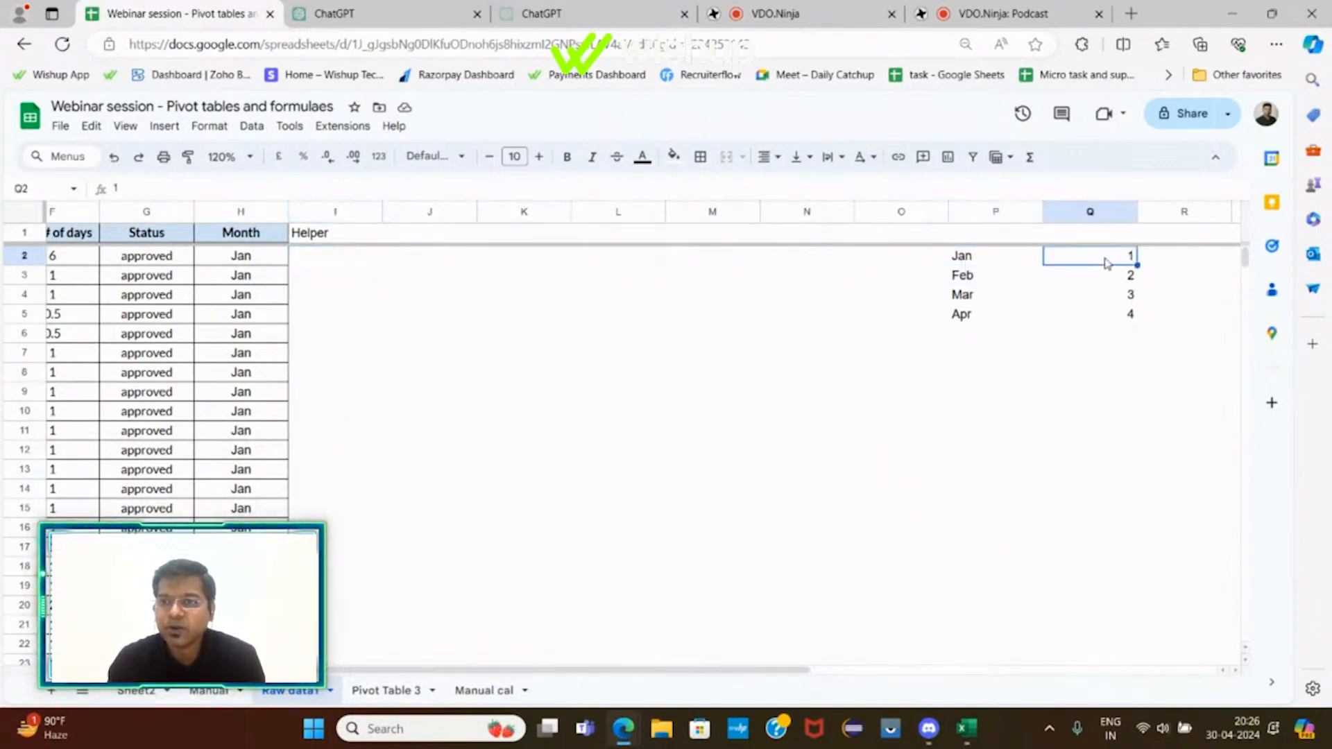
pyautogui.click(975, 279)
pyautogui.click(1113, 280)
pyautogui.click(973, 300)
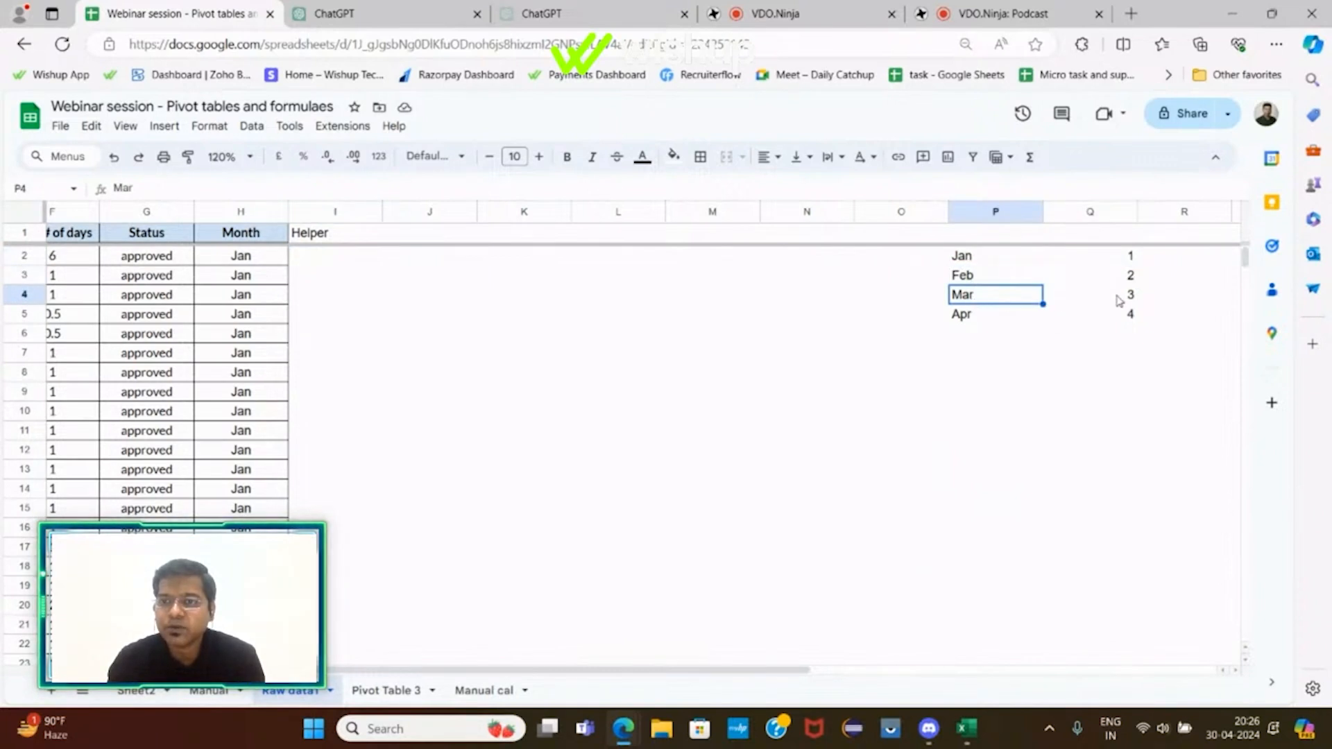
# Enter =vlookup(H2,P:Q,2,0) in cell I2 and accept the suggested auto-fill down the Helper column.
pyautogui.click(347, 261)
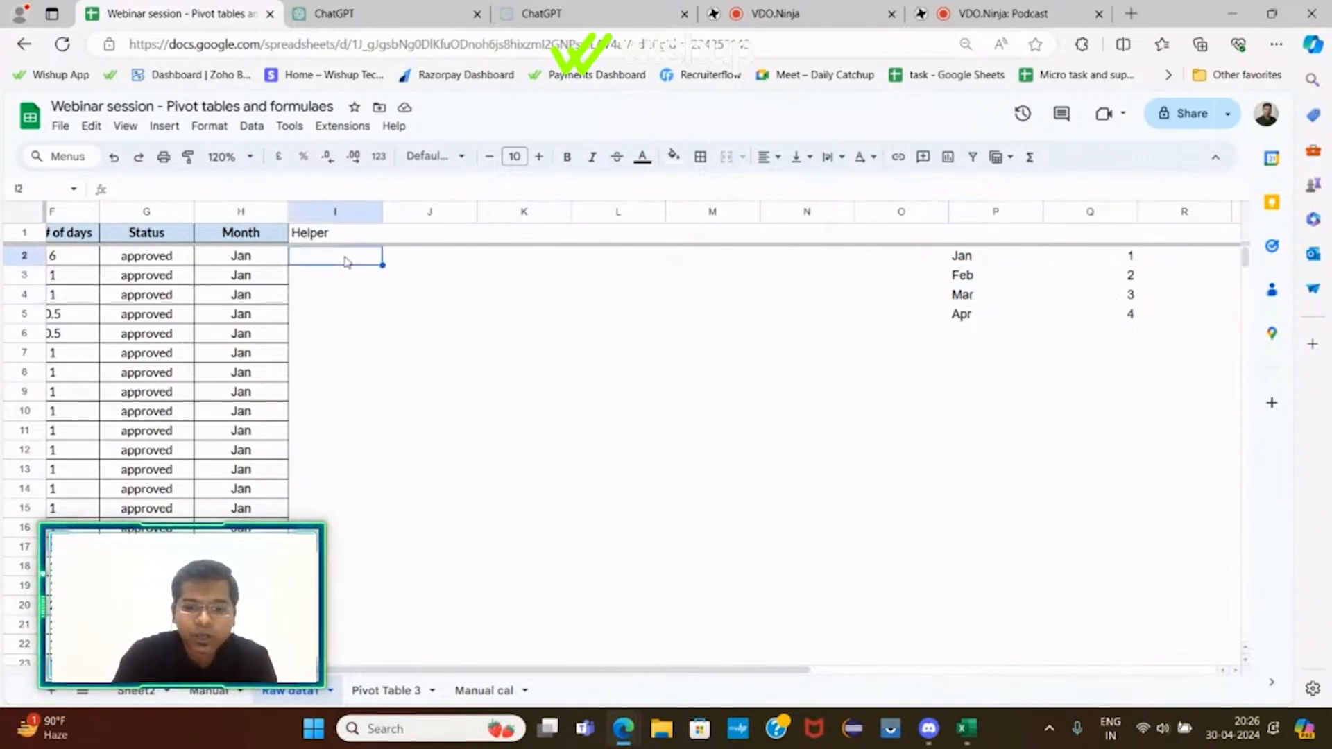
pyautogui.write('=vlookup')
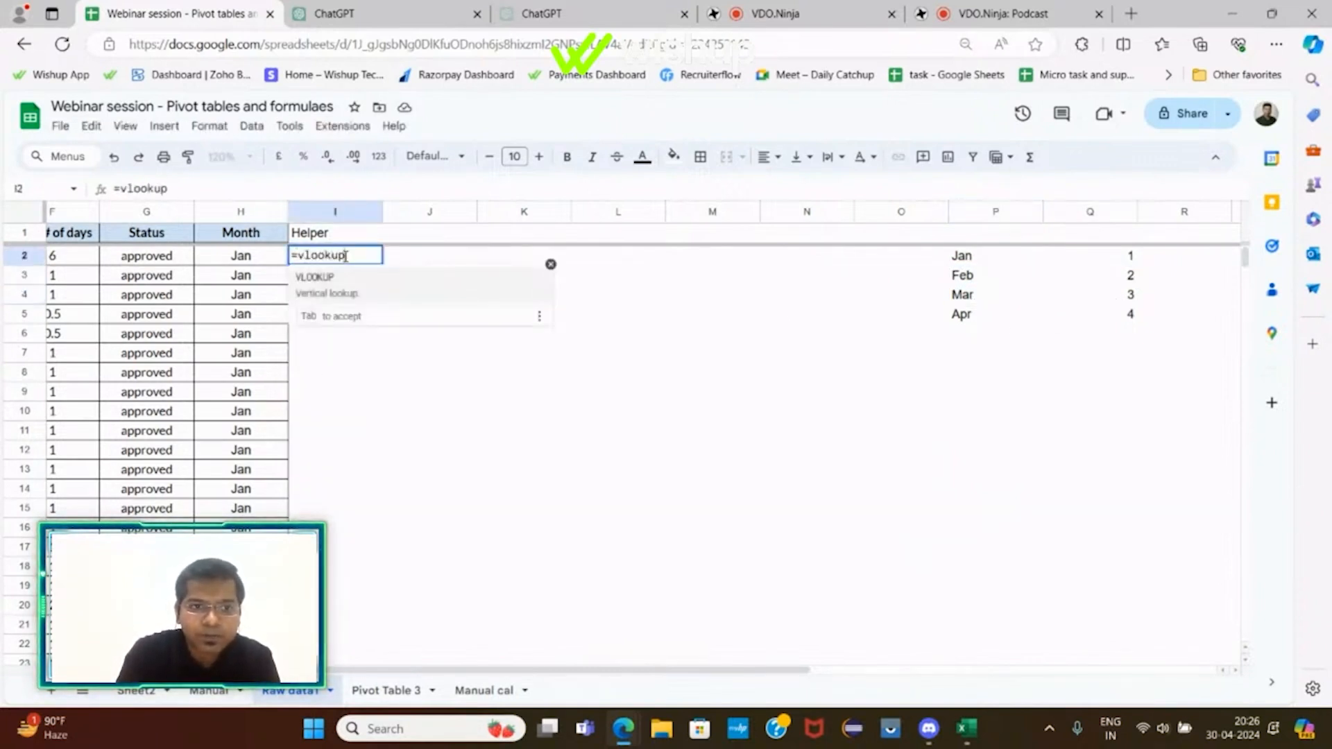
pyautogui.write('(')
pyautogui.moveTo(995, 213); pyautogui.dragTo(1098, 217)
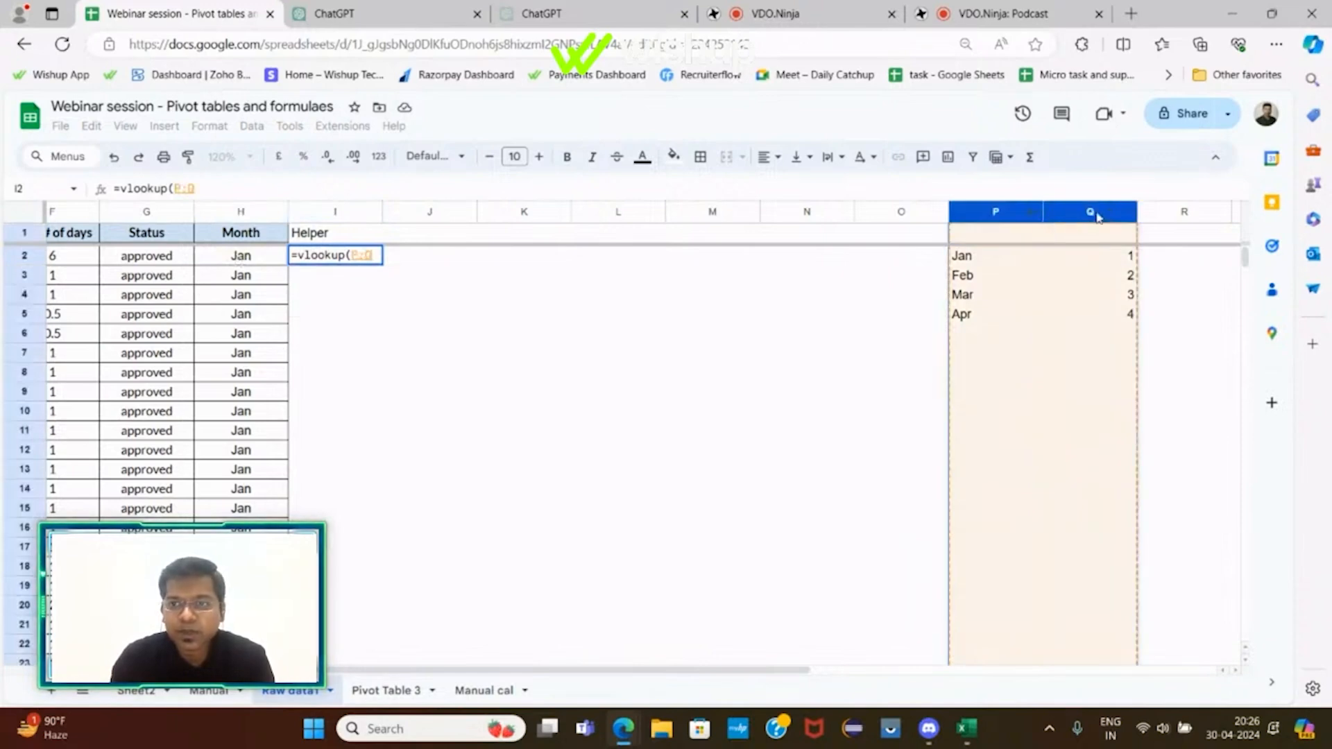
pyautogui.hscroll(-3, 541, 277)
pyautogui.click(550, 258)
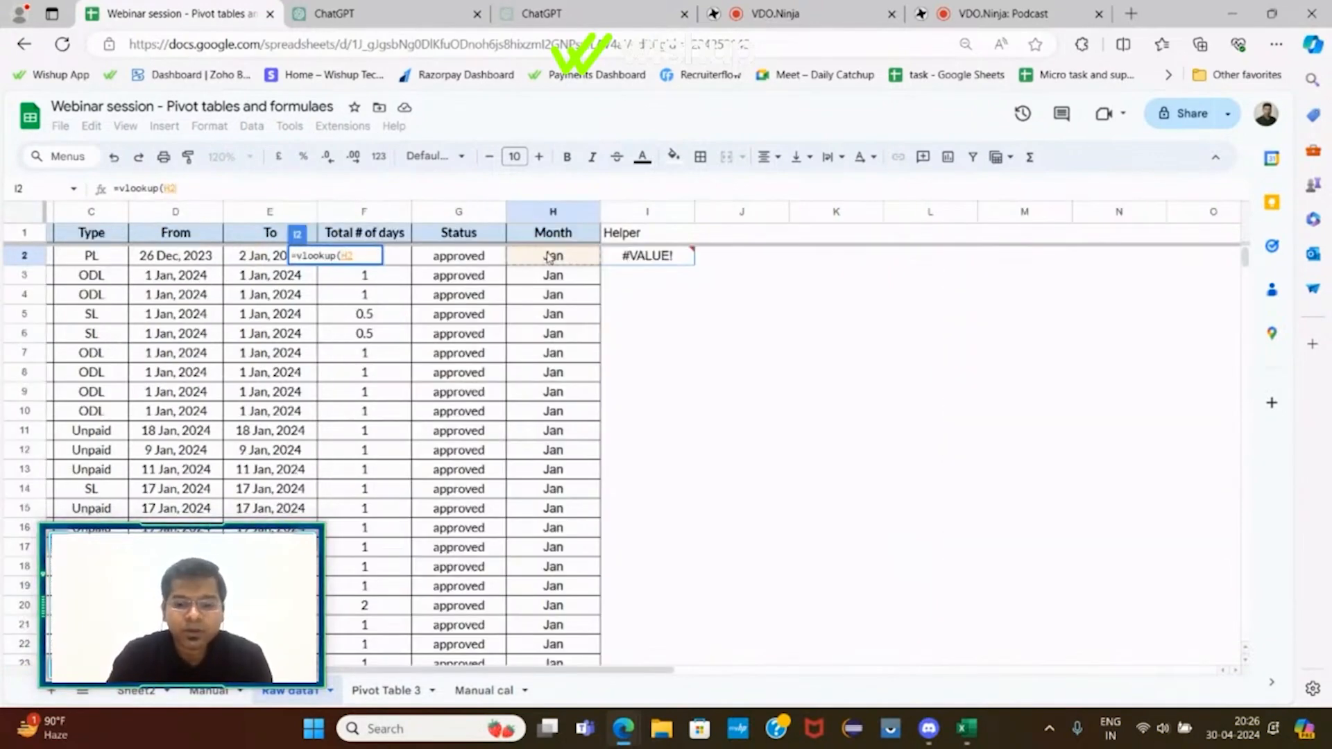
pyautogui.write(',')
pyautogui.hscroll(3, 725, 270)
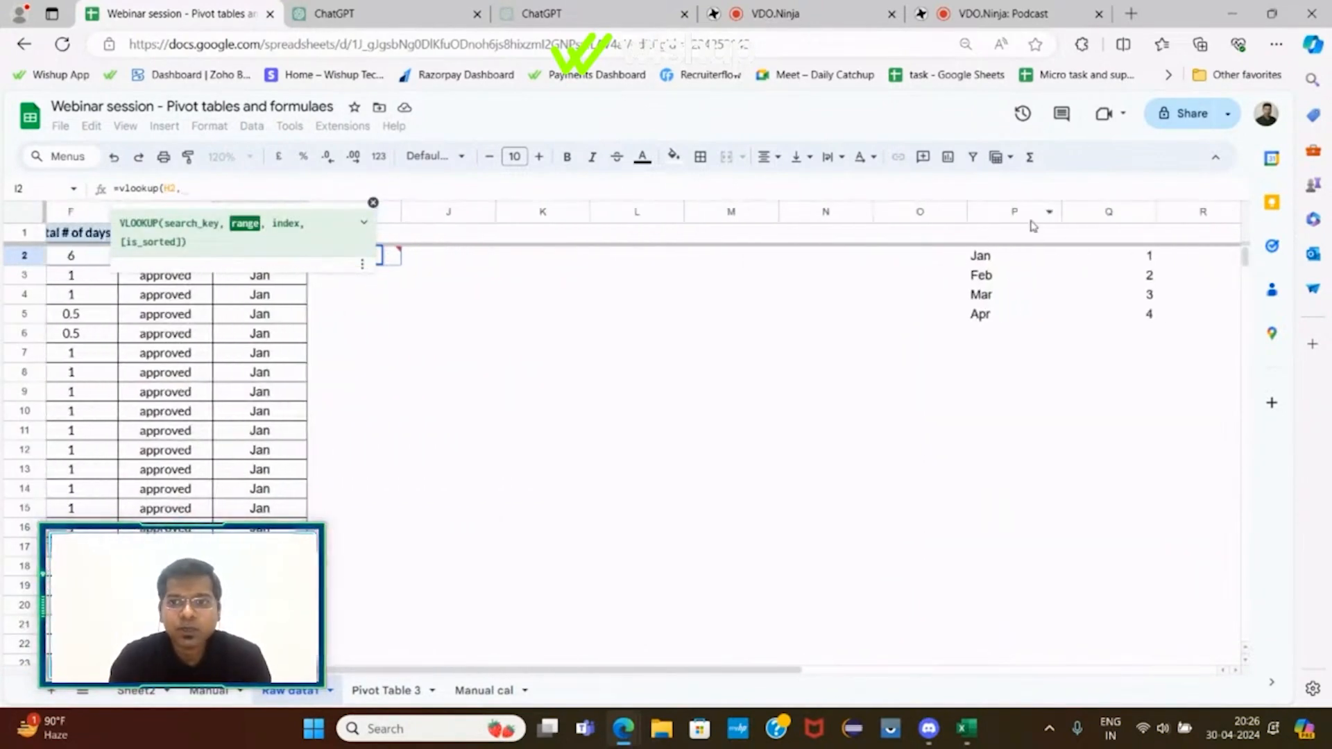
pyautogui.moveTo(1034, 212); pyautogui.dragTo(1105, 221)
pyautogui.write(',2')
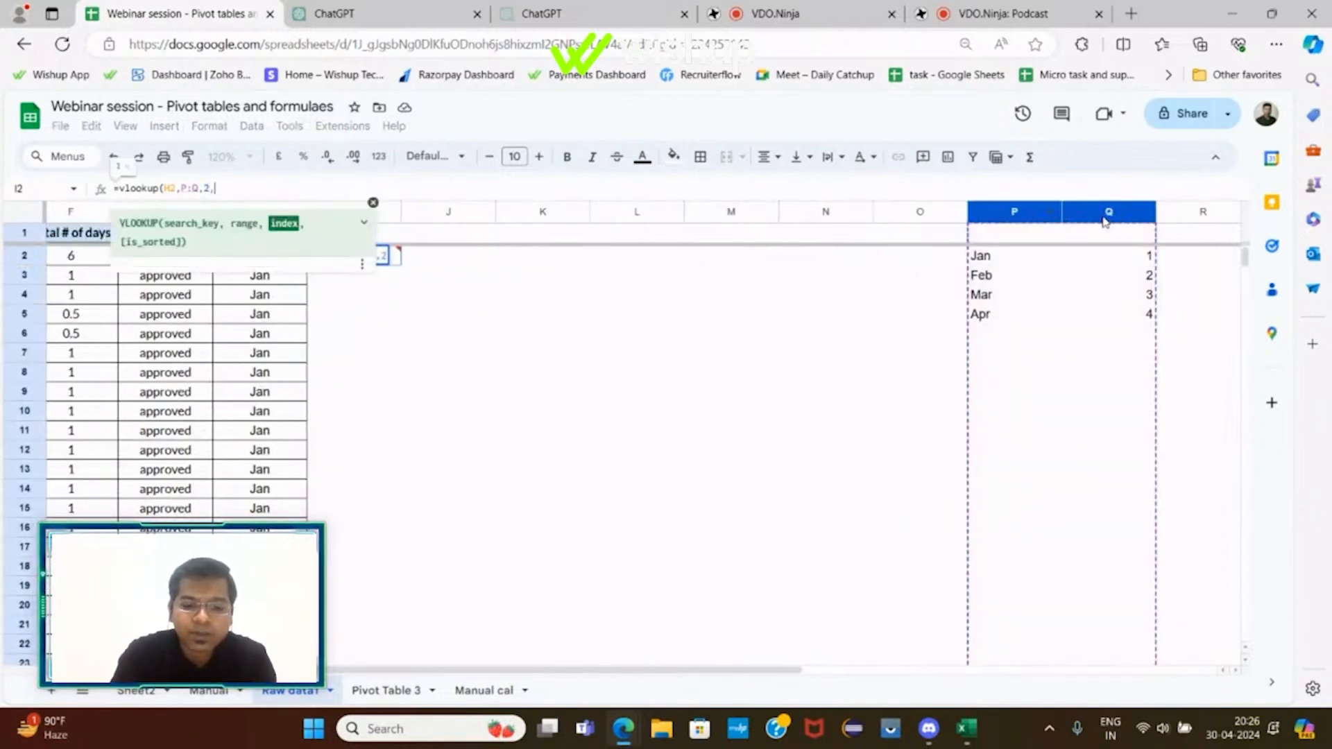
pyautogui.write(',0)')
pyautogui.press('Return')
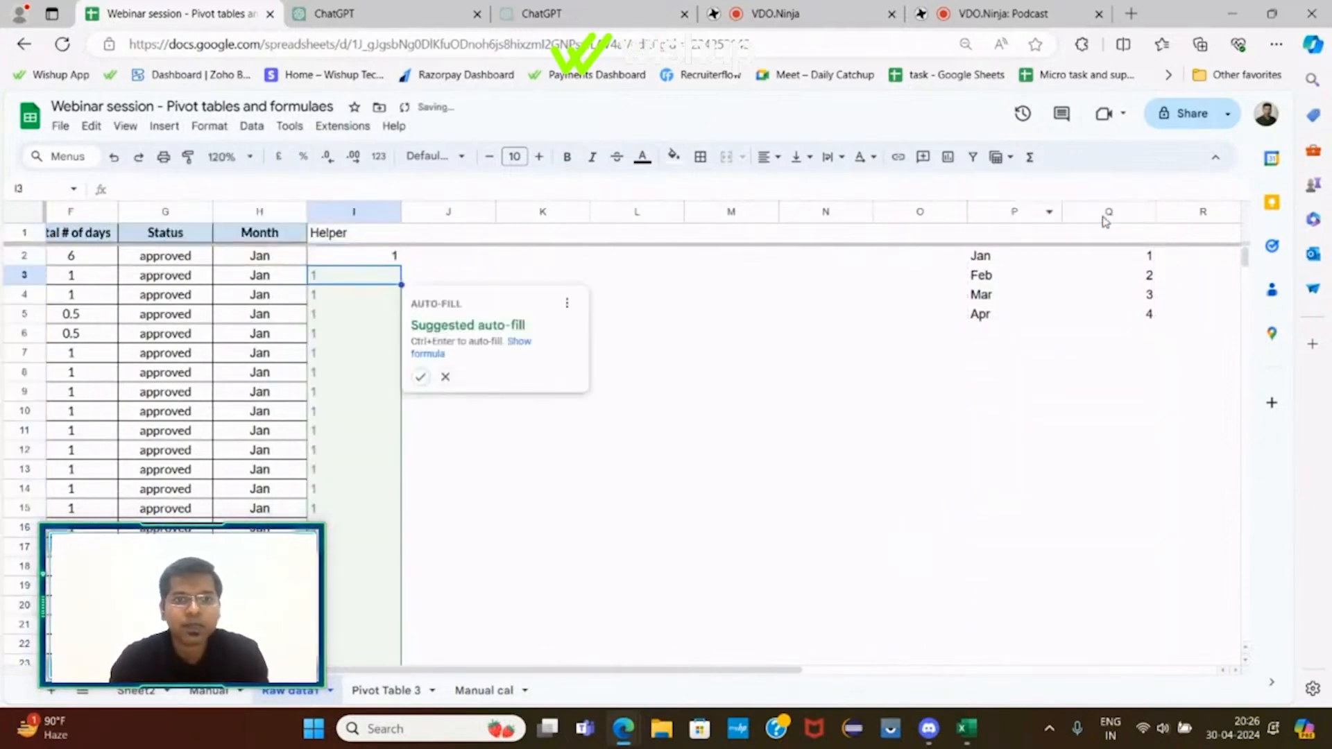
pyautogui.click(420, 377)
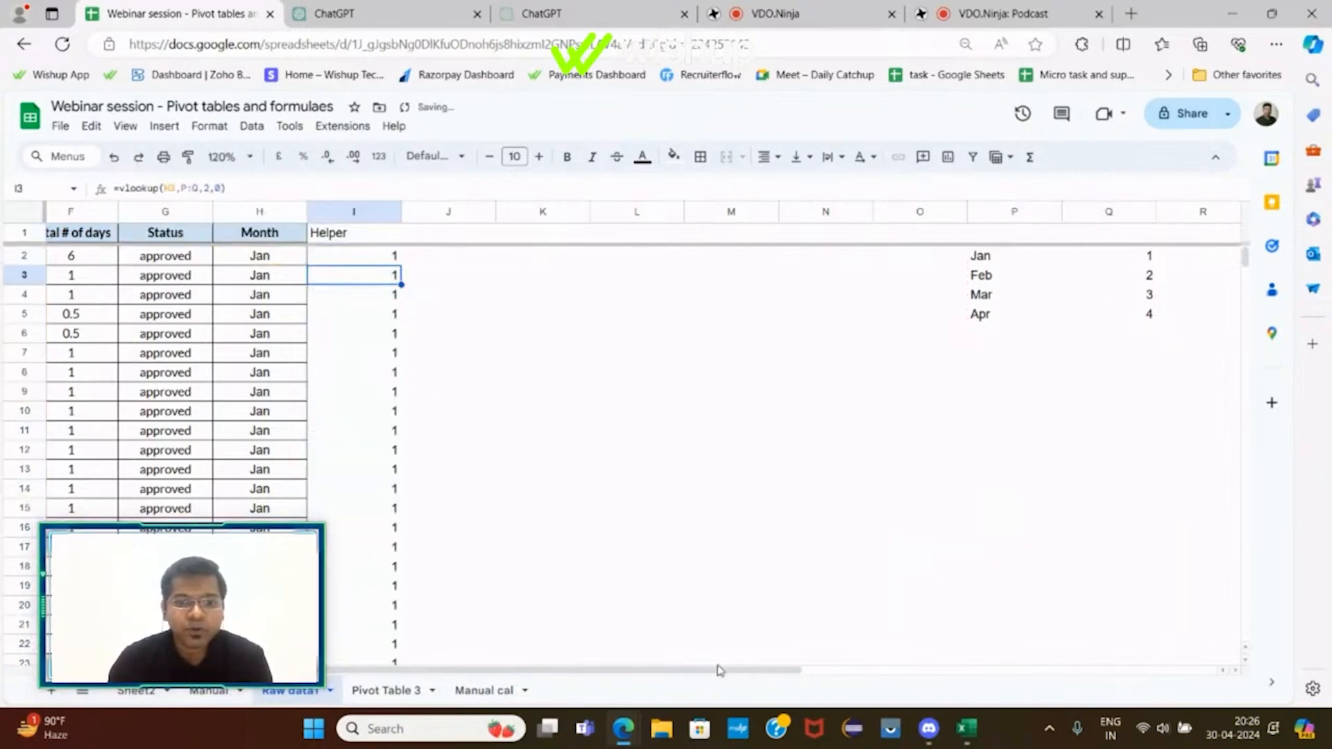
# Align the entire Helper column I to the left.
pyautogui.moveTo(720, 670); pyautogui.dragTo(482, 670)
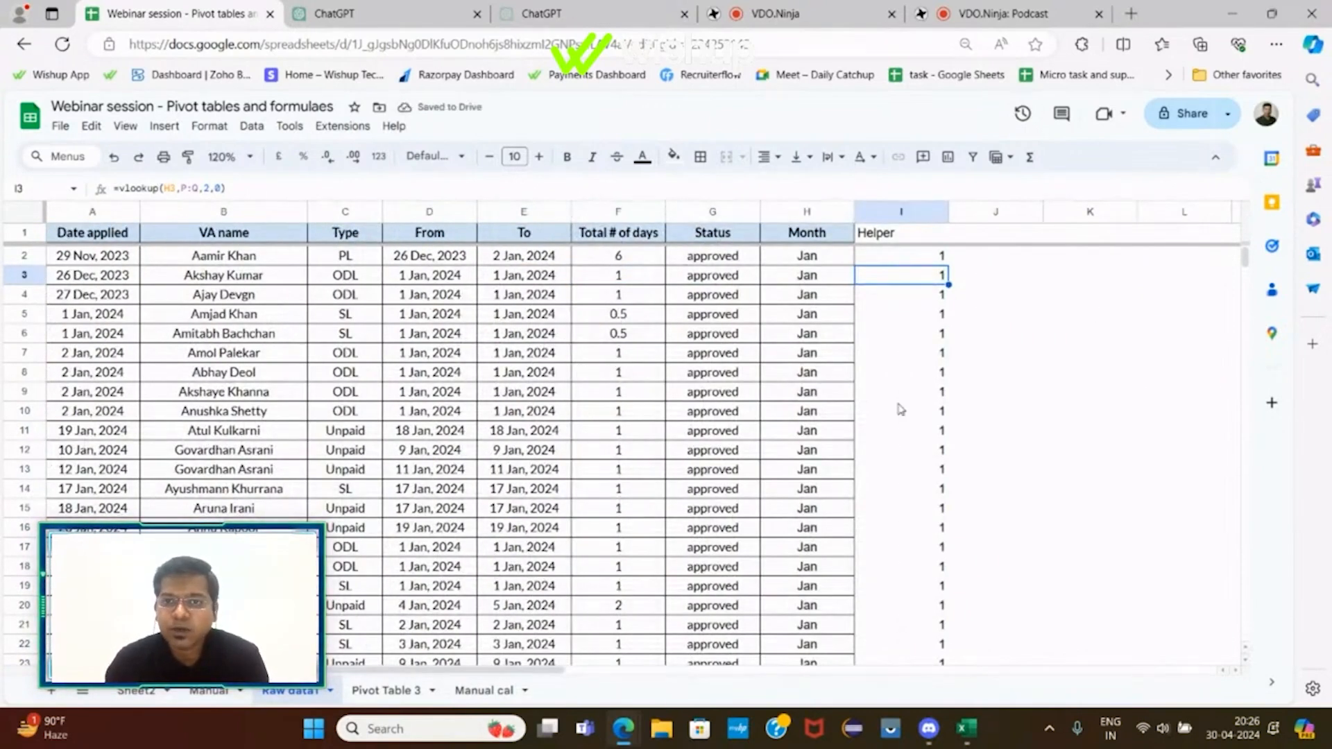
pyautogui.click(904, 211)
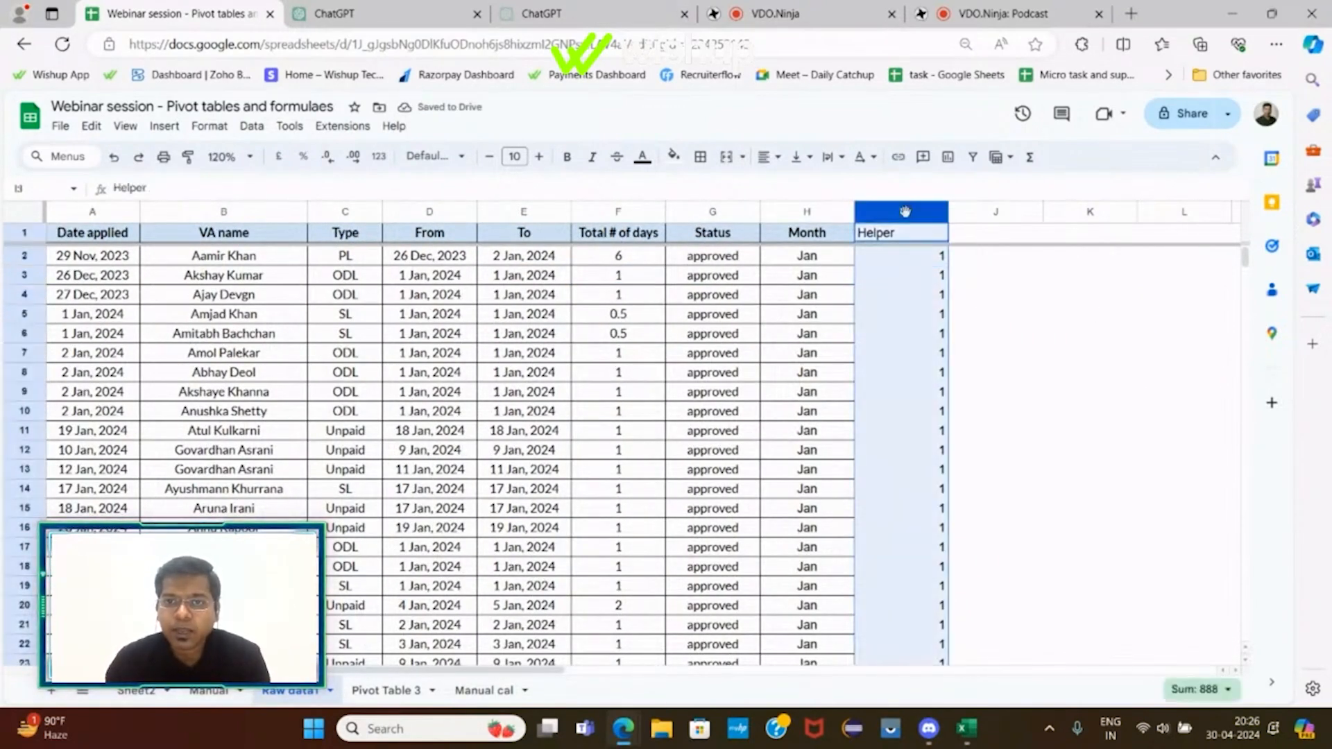
pyautogui.click(769, 157)
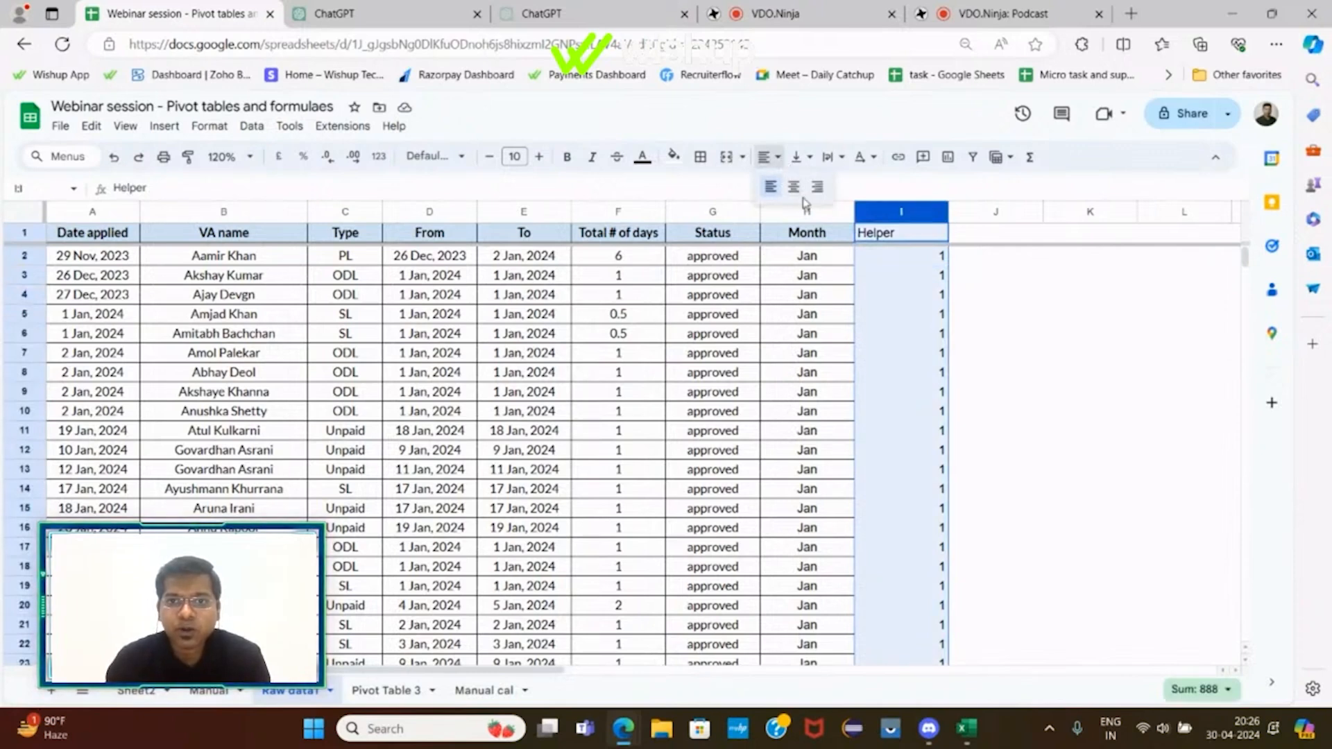
pyautogui.click(765, 182)
pyautogui.click(978, 335)
# Copy the formatting of the Month header in H1 to the Helper header in I1.
pyautogui.click(818, 235)
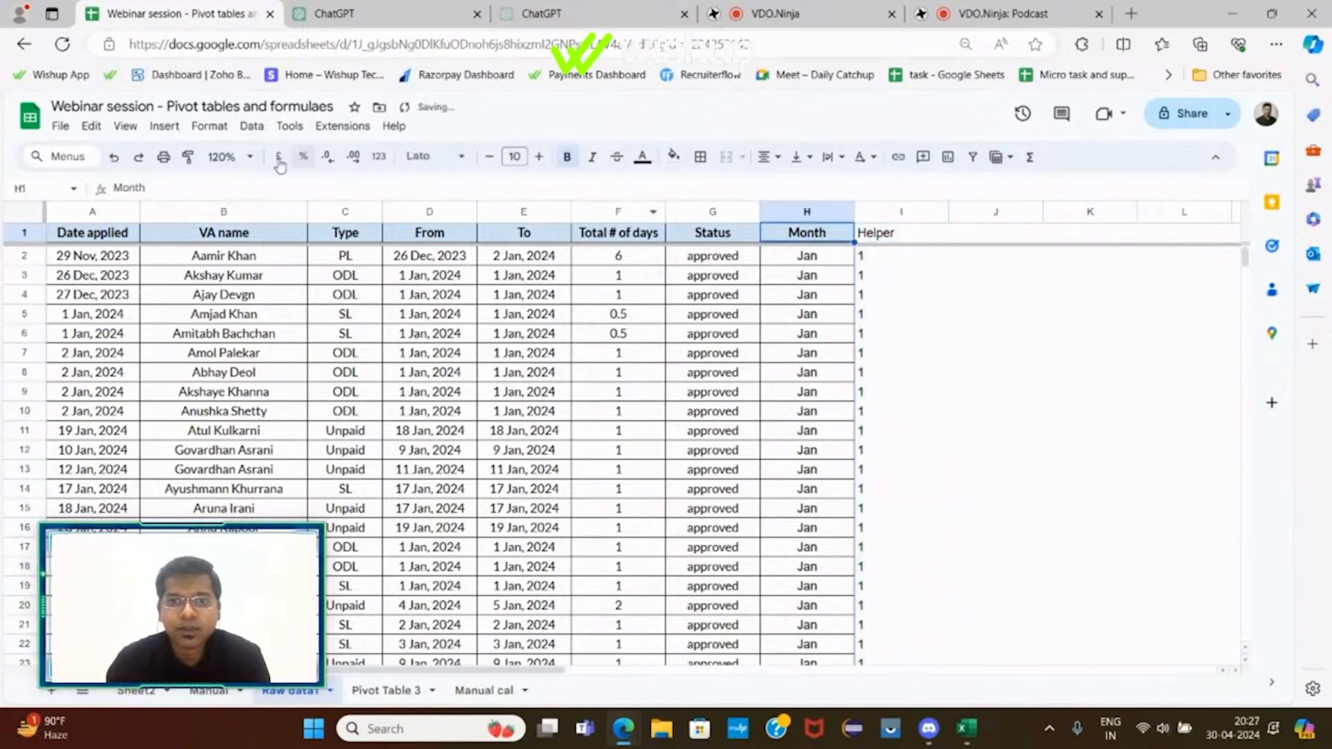
pyautogui.click(187, 156)
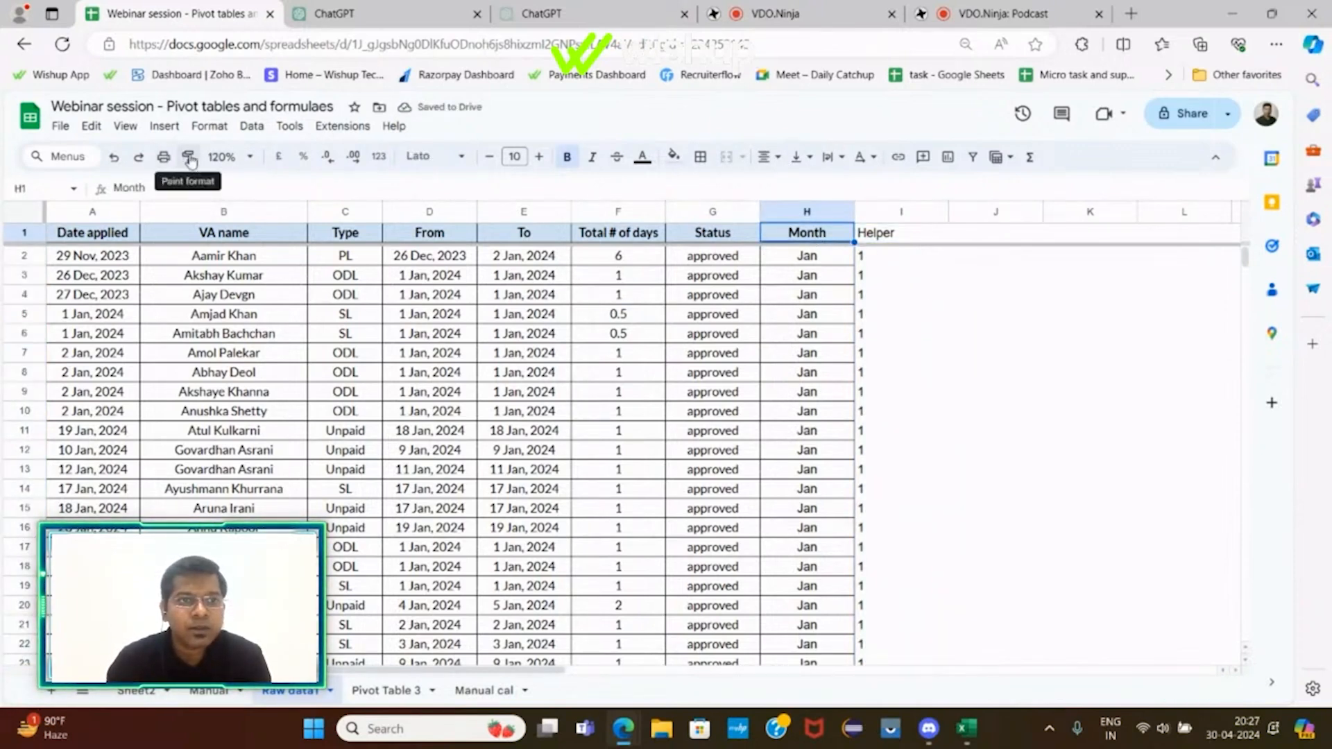
pyautogui.click(896, 239)
pyautogui.click(1093, 297)
# Centre-align the entire Helper column I.
pyautogui.click(901, 212)
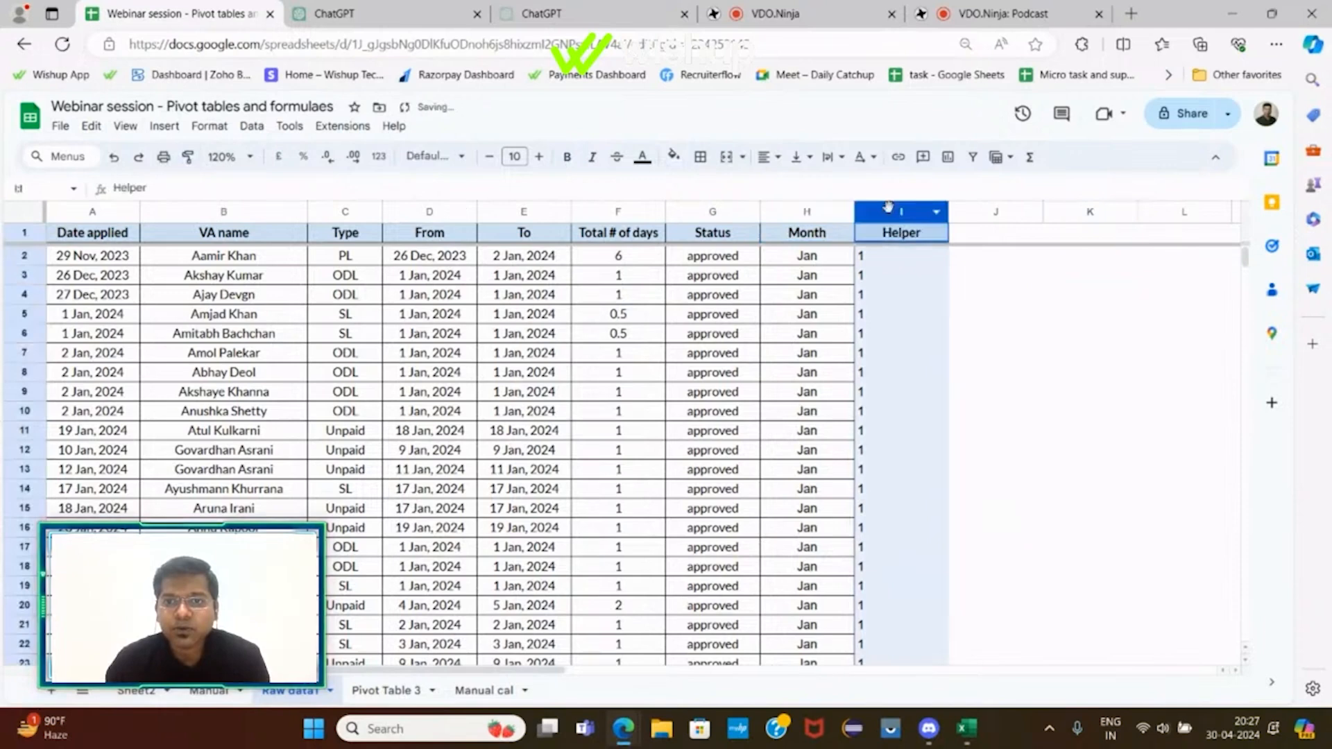
pyautogui.click(768, 157)
pyautogui.click(789, 186)
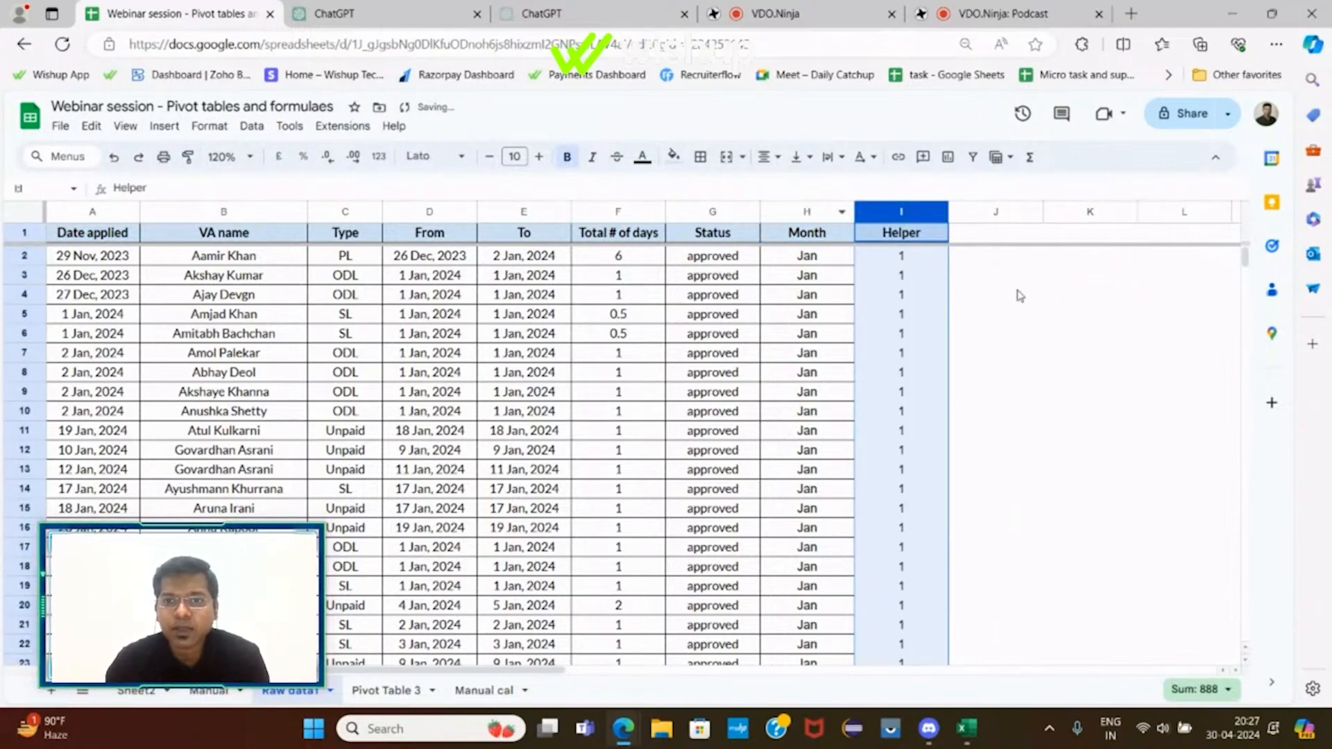
pyautogui.click(1009, 295)
# Apply all borders to the Helper column range I1:I444.
pyautogui.click(912, 238)
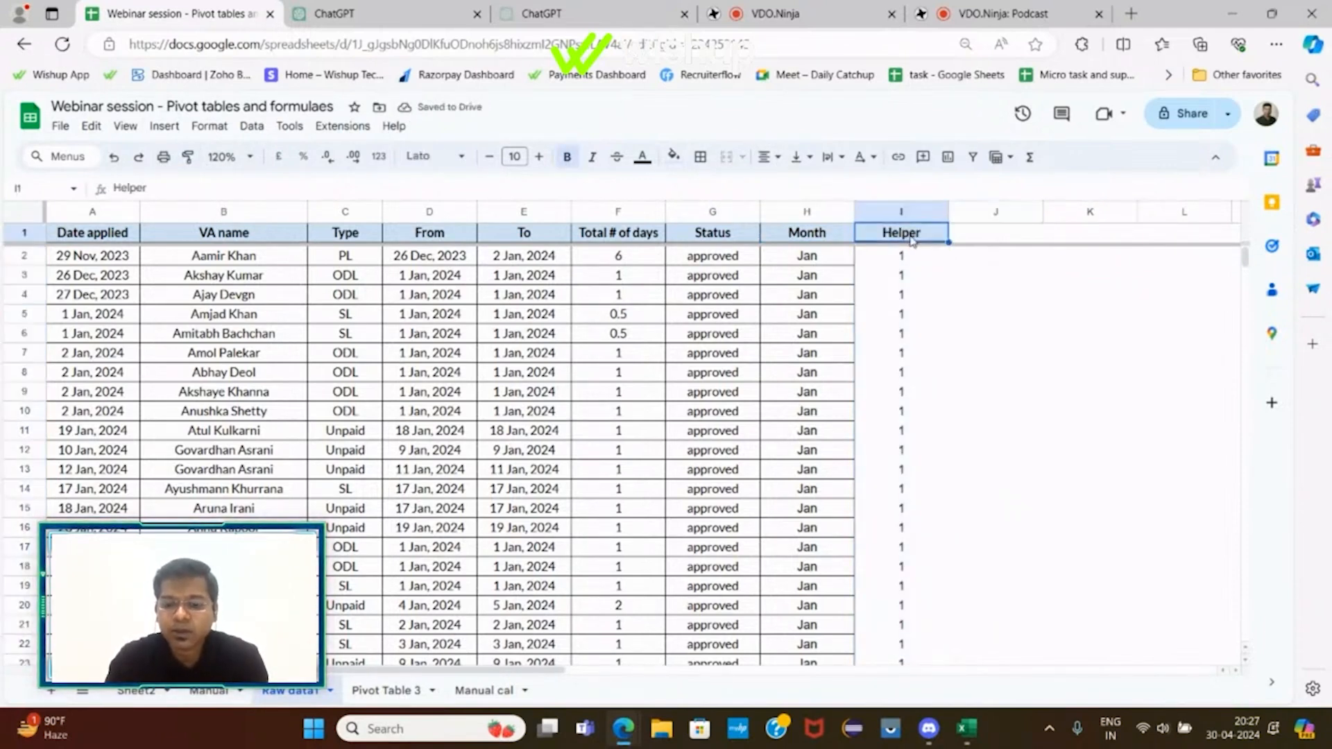
pyautogui.hotkey('ctrl', 'shift', 'Down')
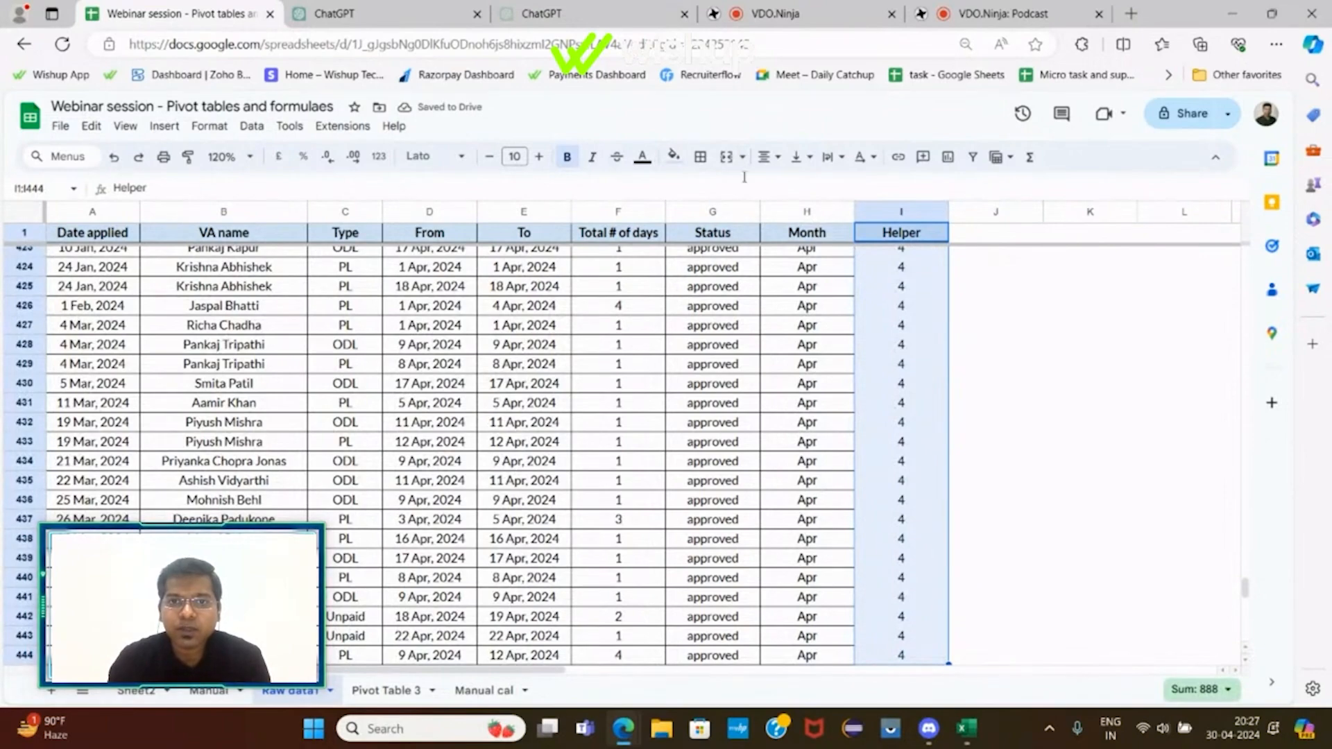
pyautogui.click(700, 157)
pyautogui.click(712, 197)
pyautogui.click(1149, 415)
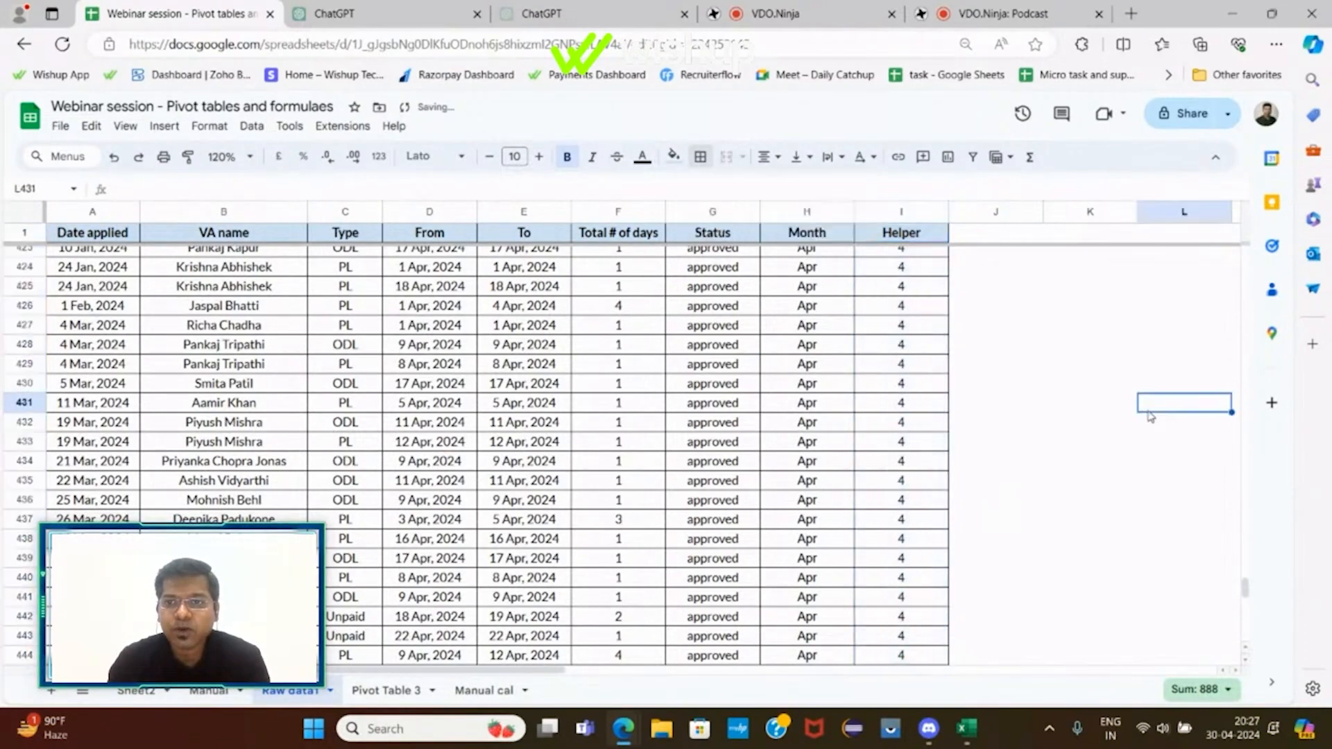
pyautogui.click(1238, 580)
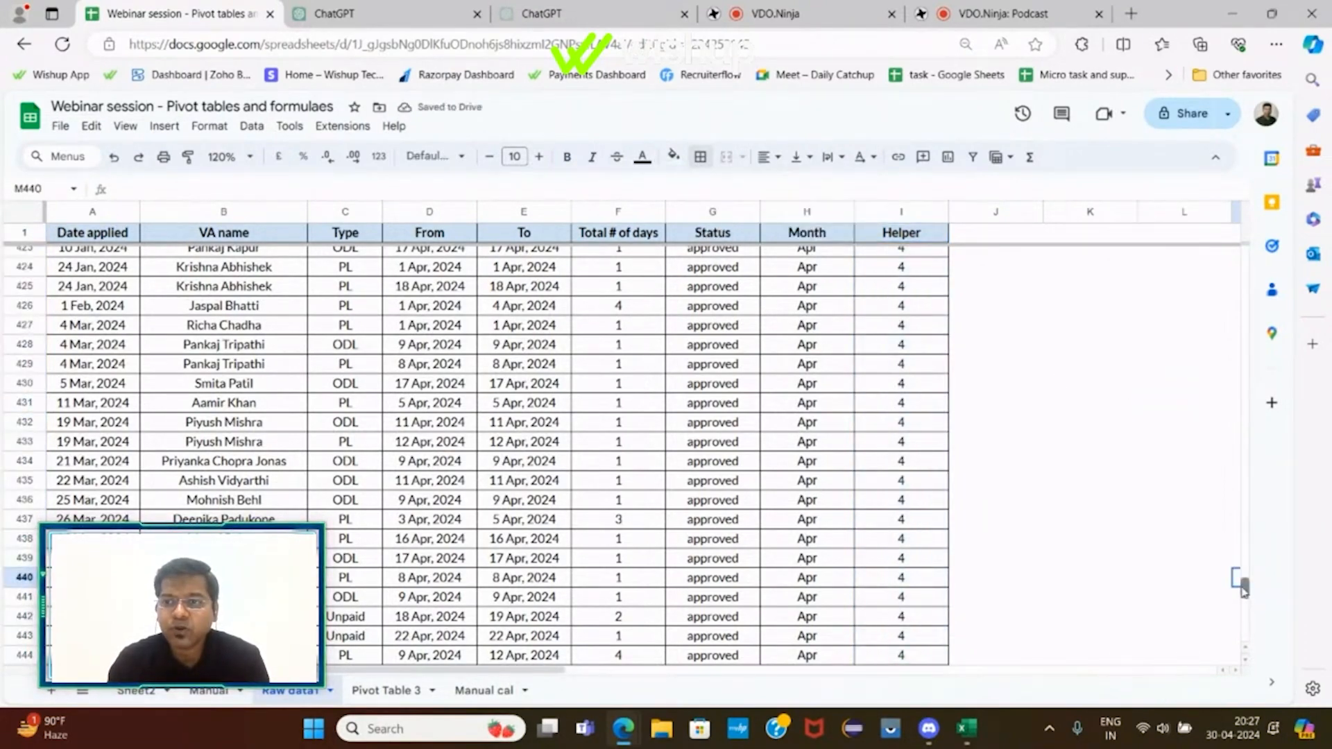
pyautogui.moveTo(1242, 586); pyautogui.dragTo(1245, 253)
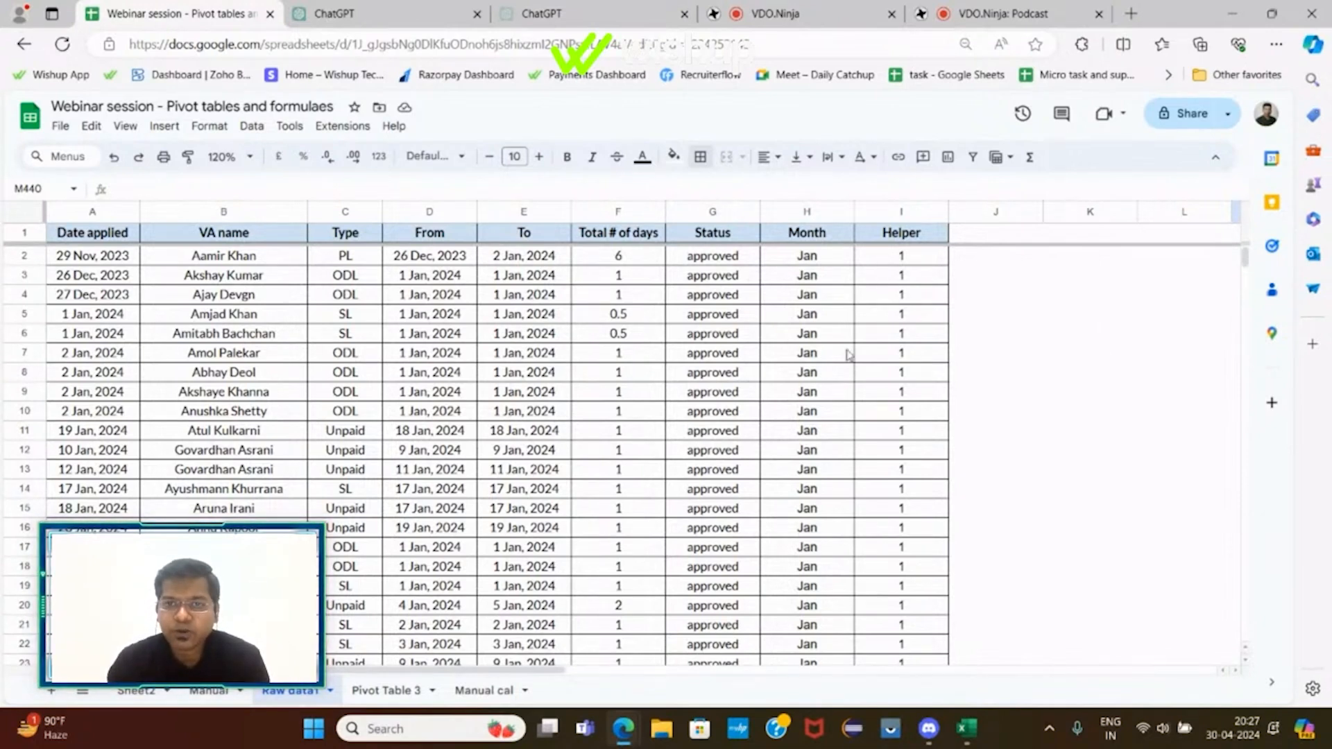
# Delete the Total # of days vs Month chart on the Pivot Table 3 sheet.
pyautogui.click(391, 690)
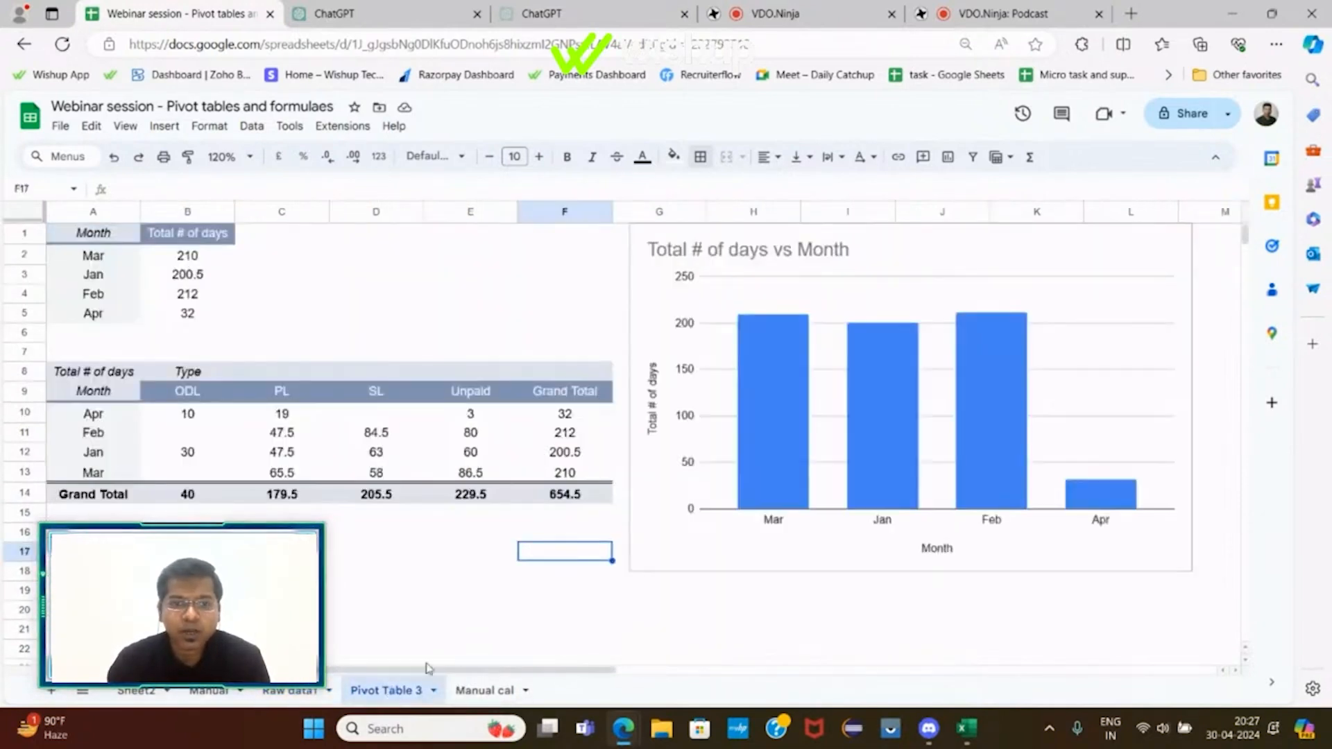
pyautogui.click(1180, 236)
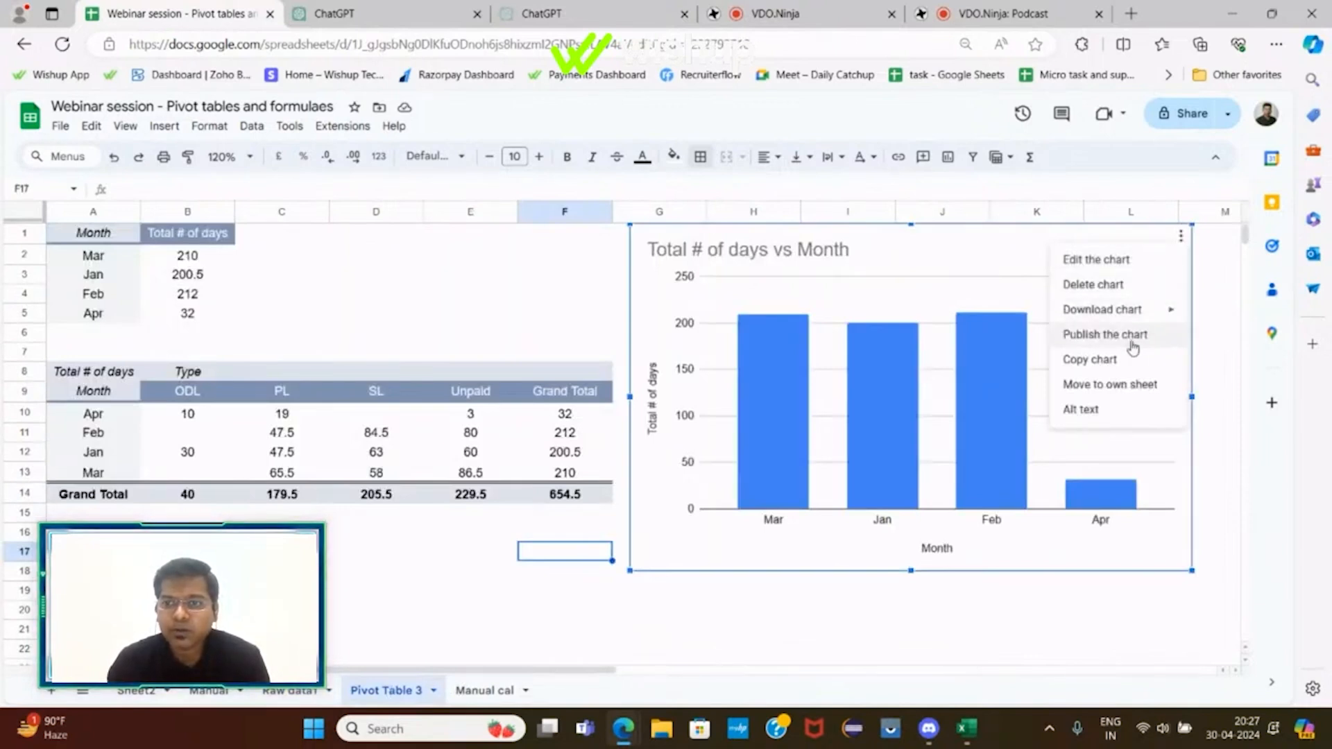
pyautogui.click(1118, 285)
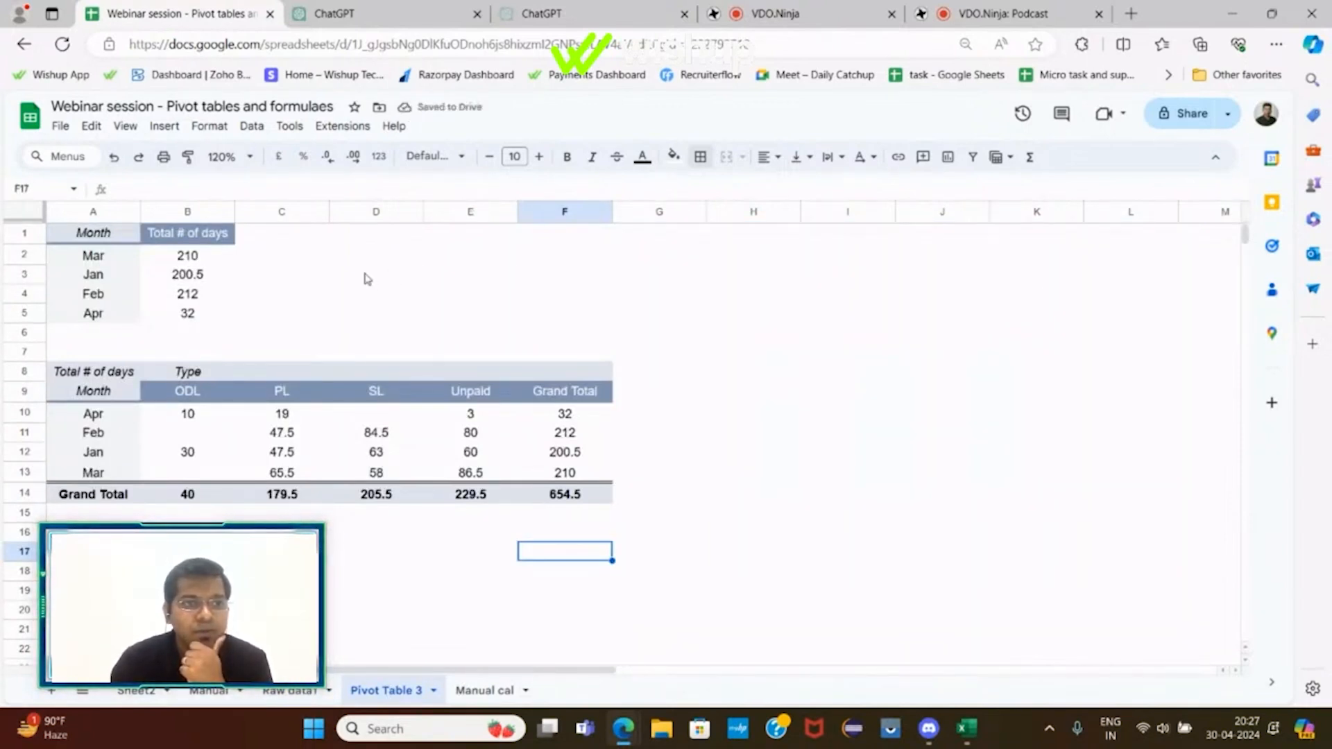
# Replace the row field of the upper pivot table with Helper followed by Month, both ascending and without totals.
pyautogui.click(114, 256)
pyautogui.click(55, 333)
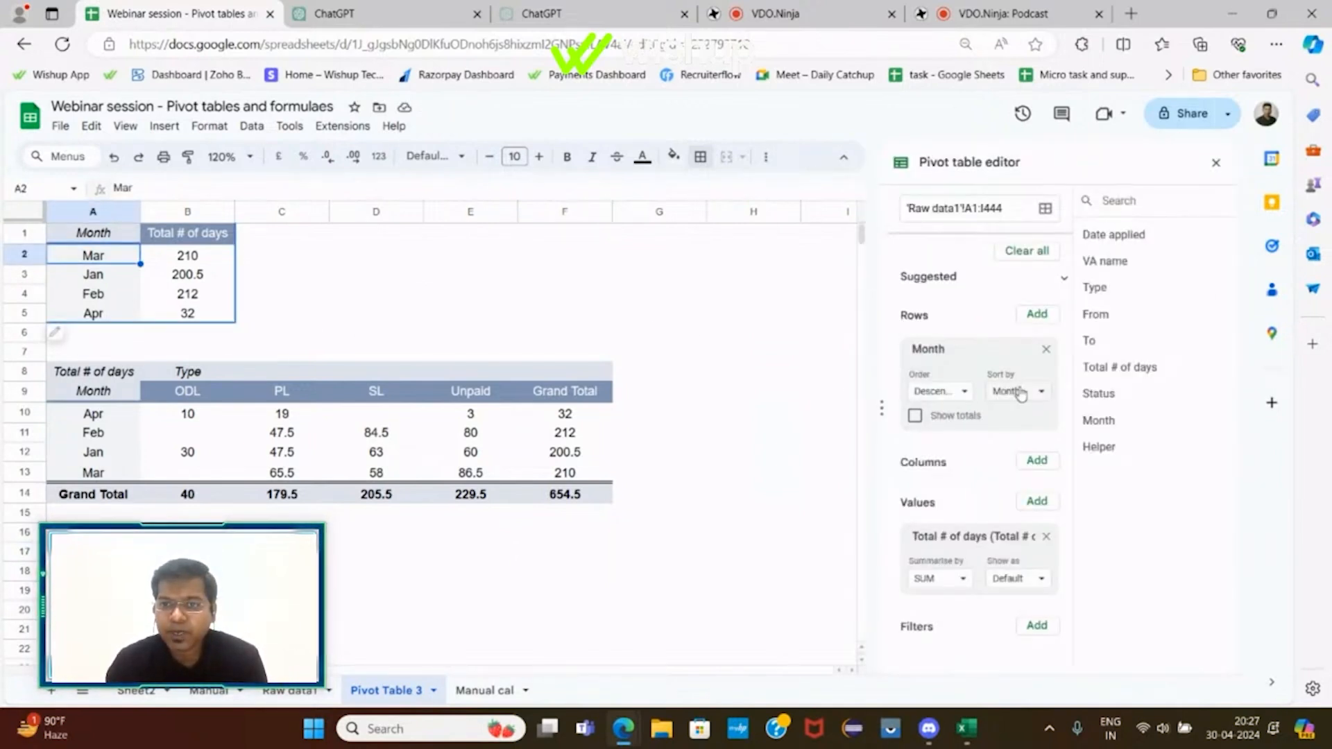
pyautogui.click(1045, 351)
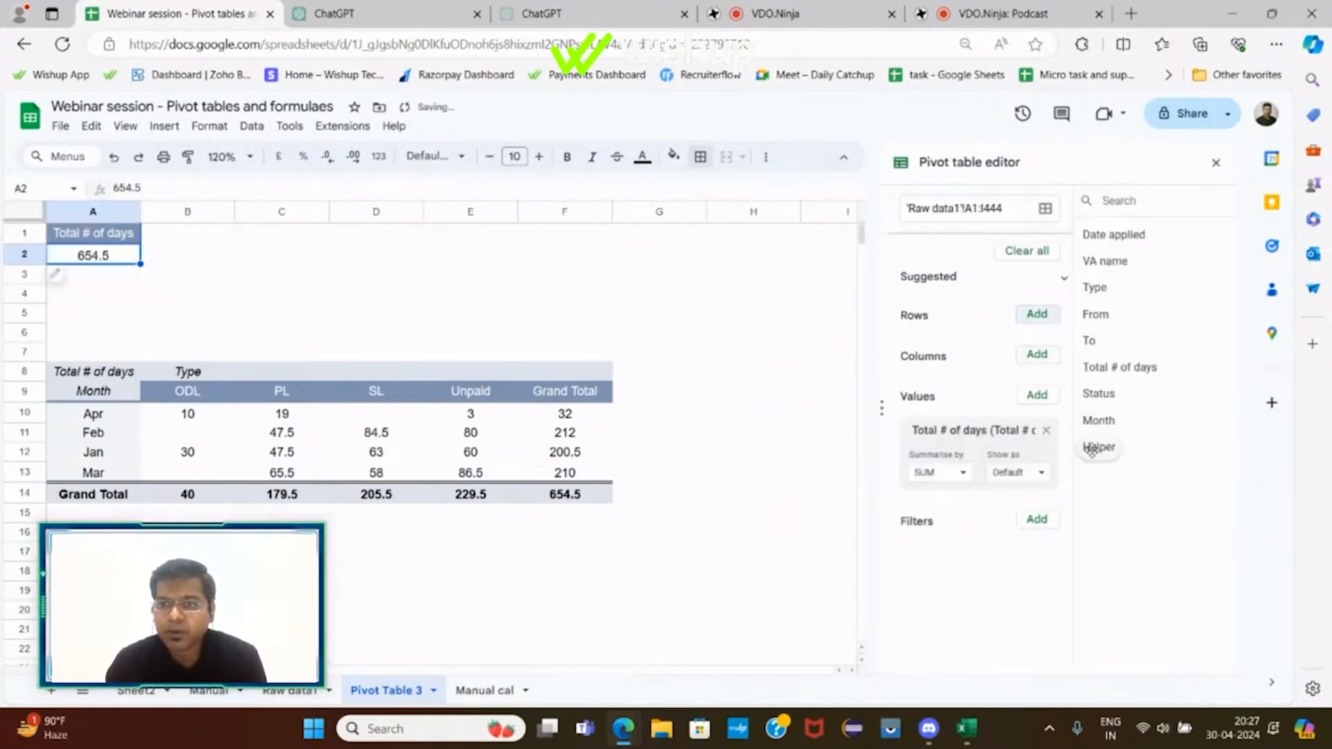
pyautogui.click(1036, 313)
pyautogui.click(1055, 574)
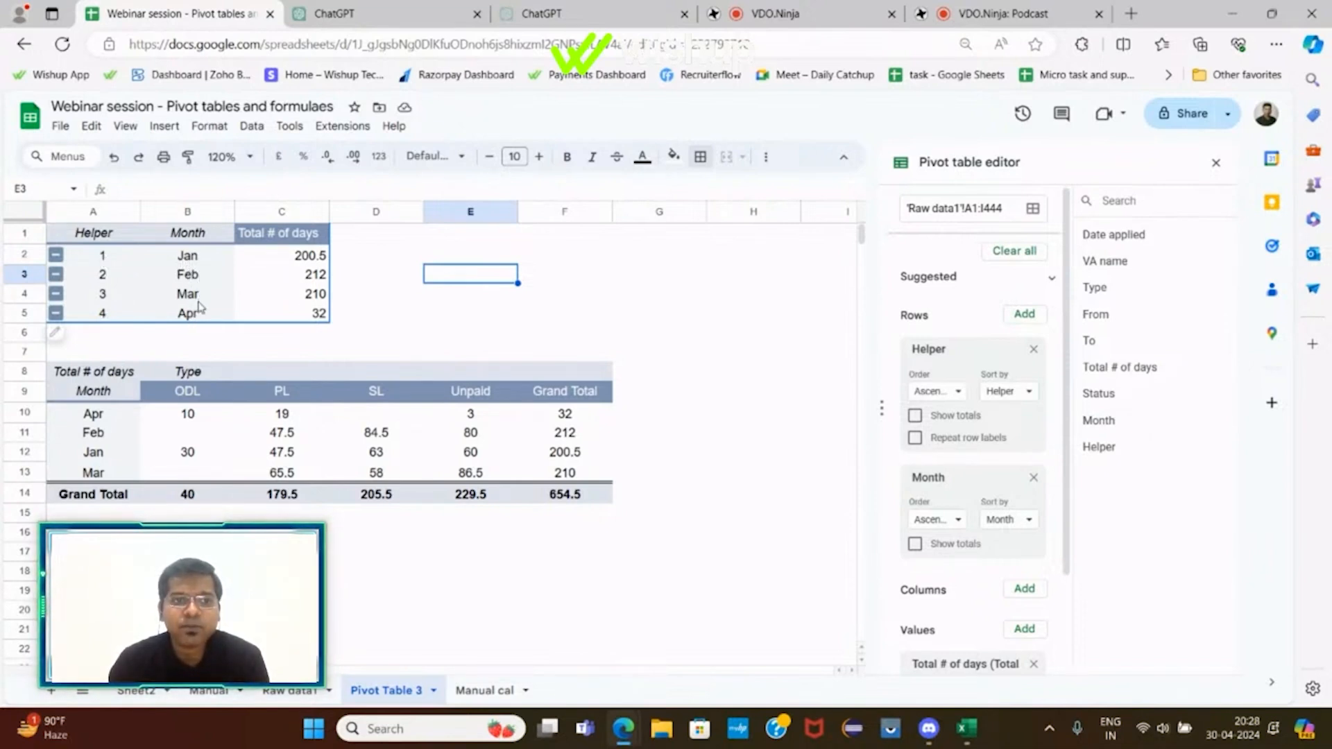
# Replace the row field of the lower pivot table with Helper followed by Month, both without totals.
pyautogui.click(104, 416)
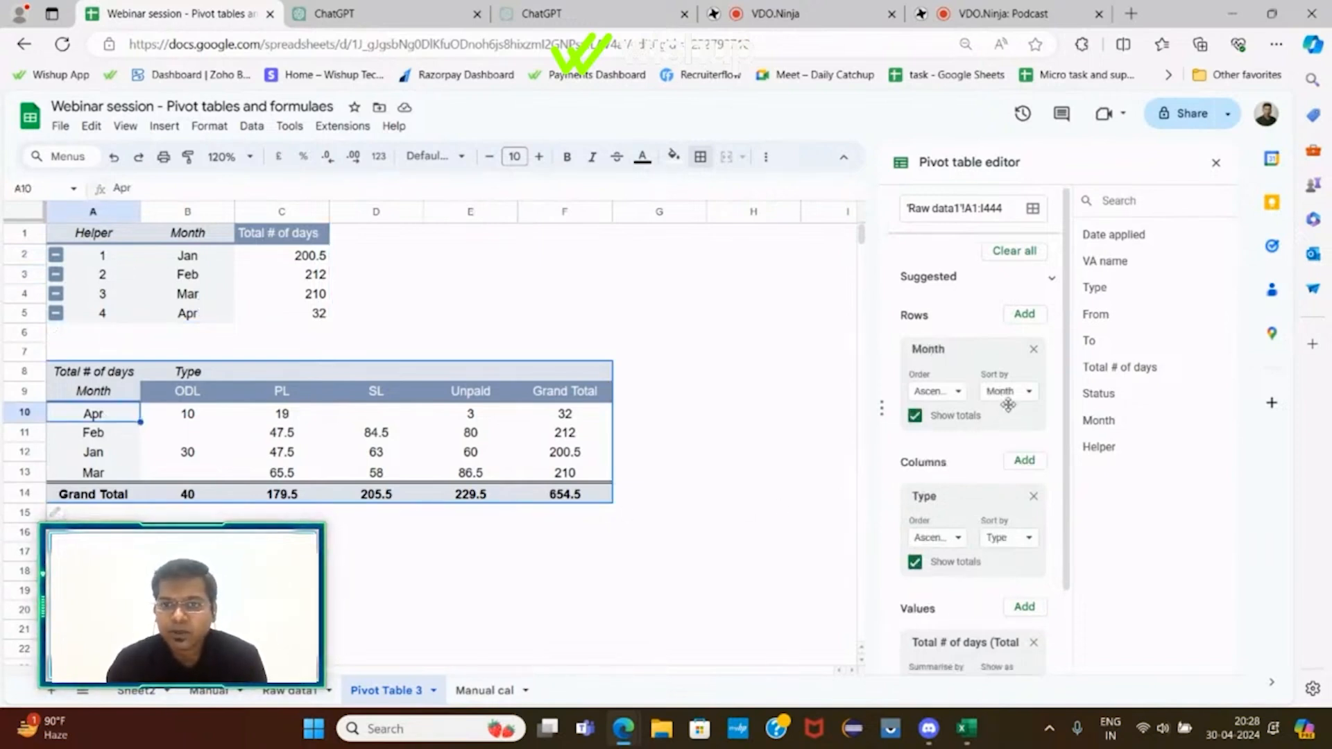
pyautogui.click(1034, 350)
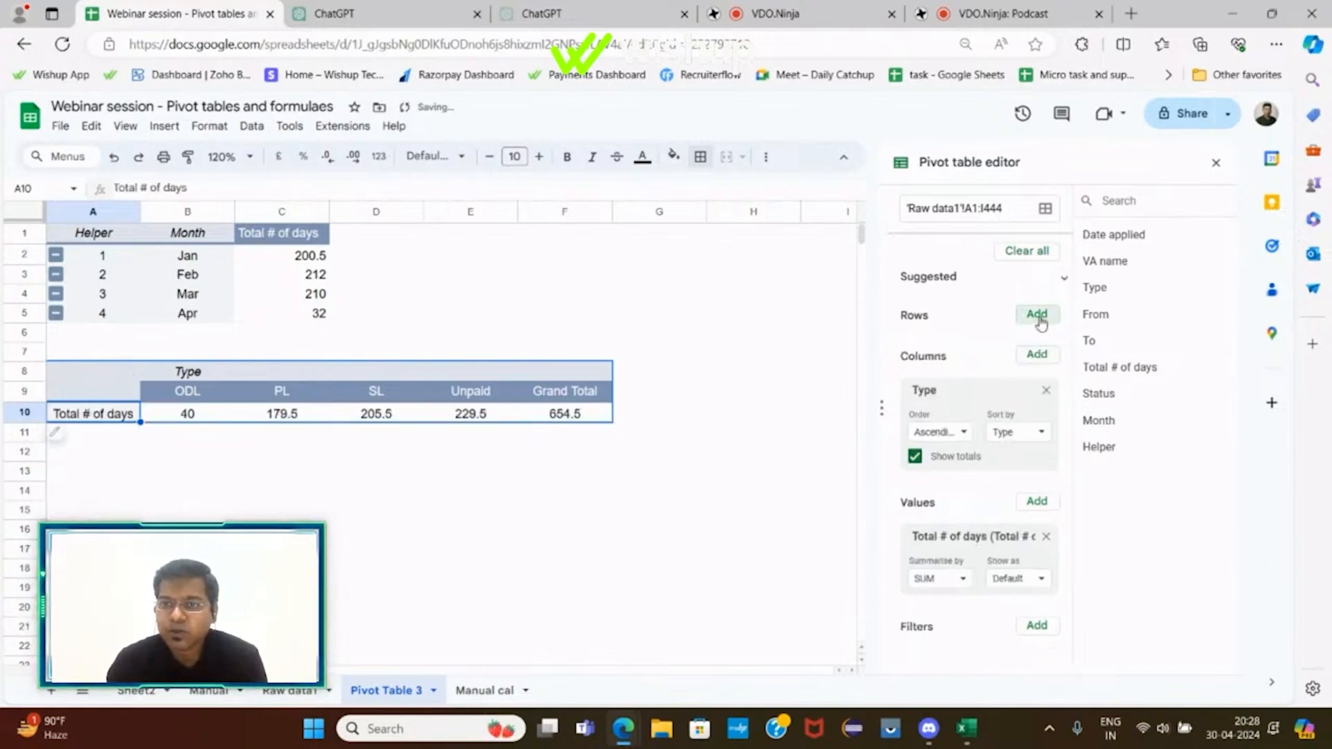
pyautogui.click(1036, 314)
pyautogui.click(1054, 548)
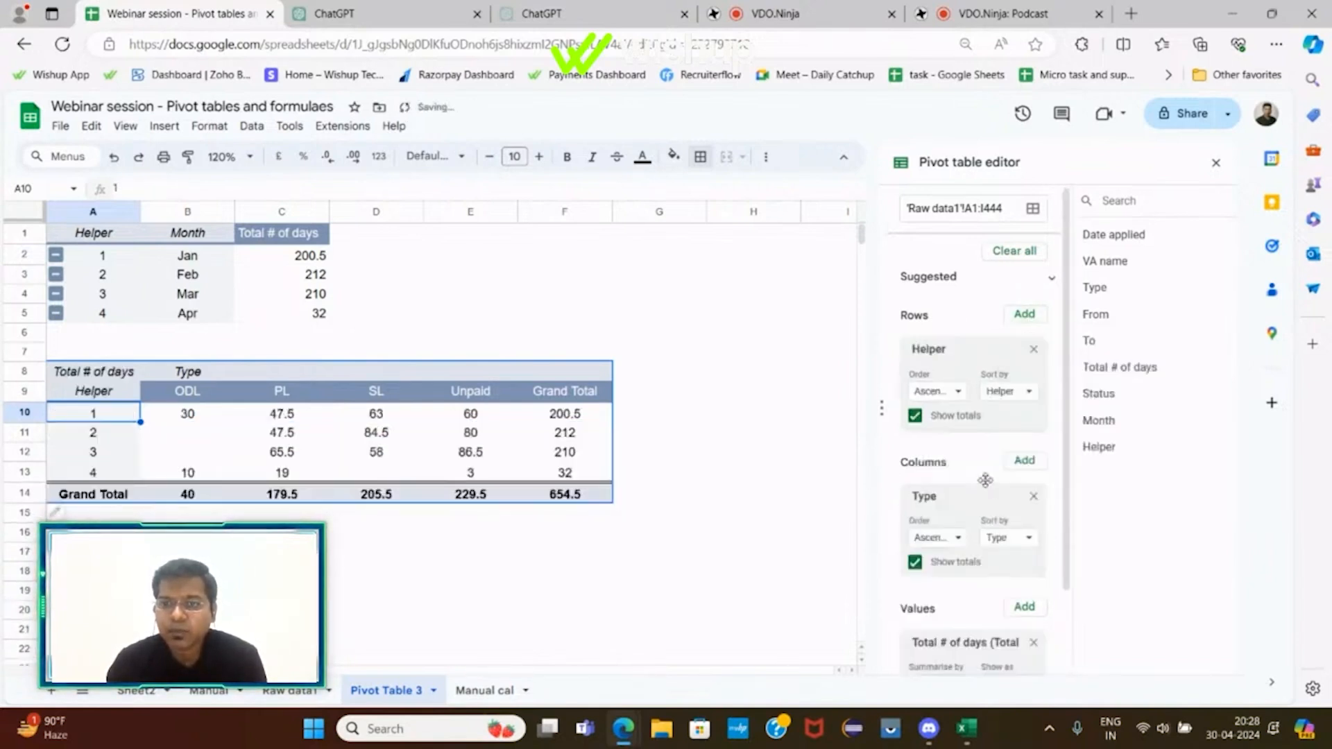
pyautogui.click(1025, 314)
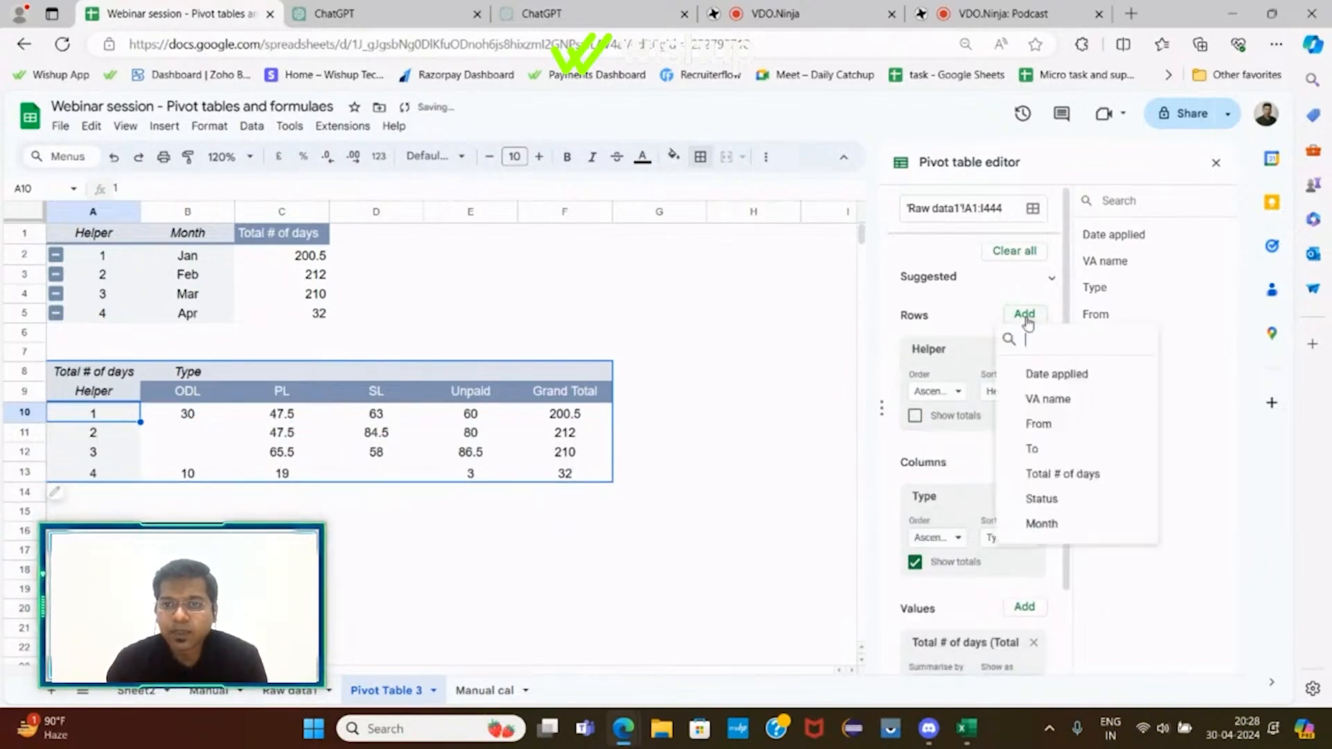
pyautogui.click(1042, 524)
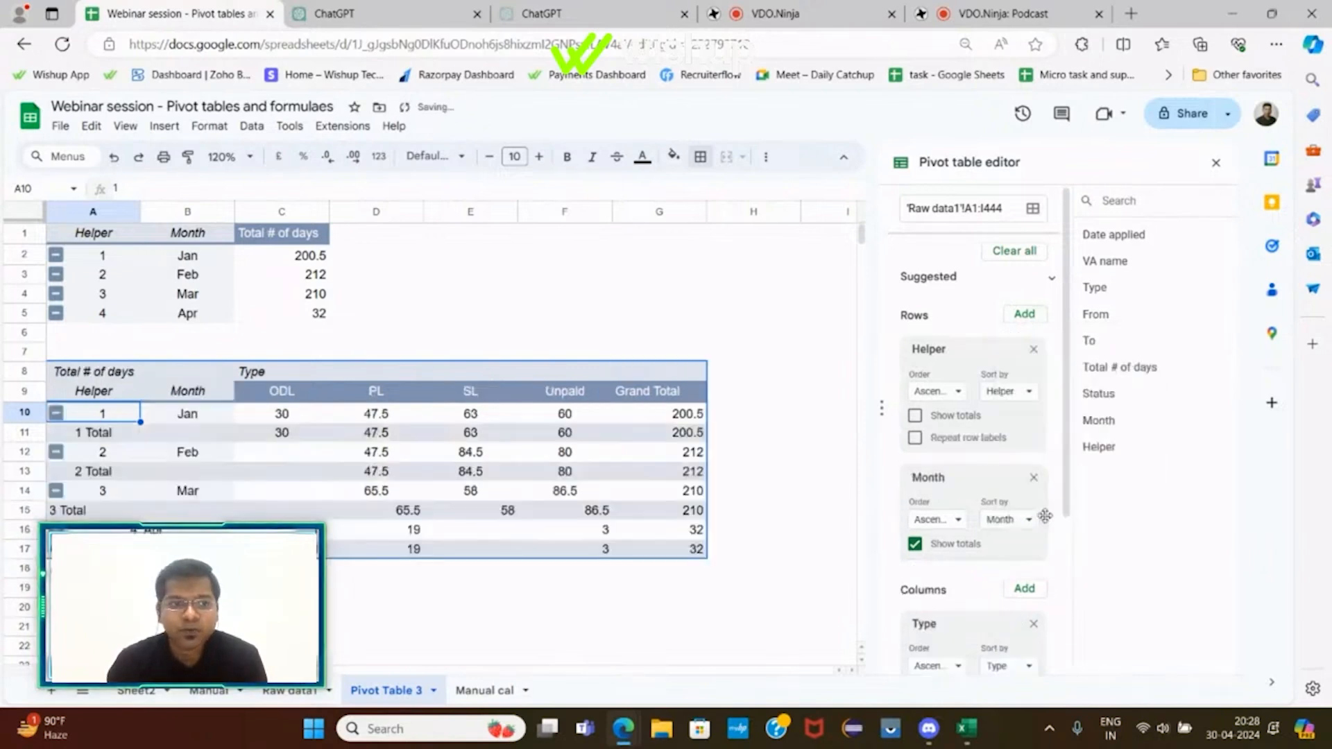
pyautogui.click(915, 544)
# Narrow column A and insert a column chart from the upper pivot table's Month and Total # of days columns.
pyautogui.moveTo(141, 212); pyautogui.dragTo(81, 211)
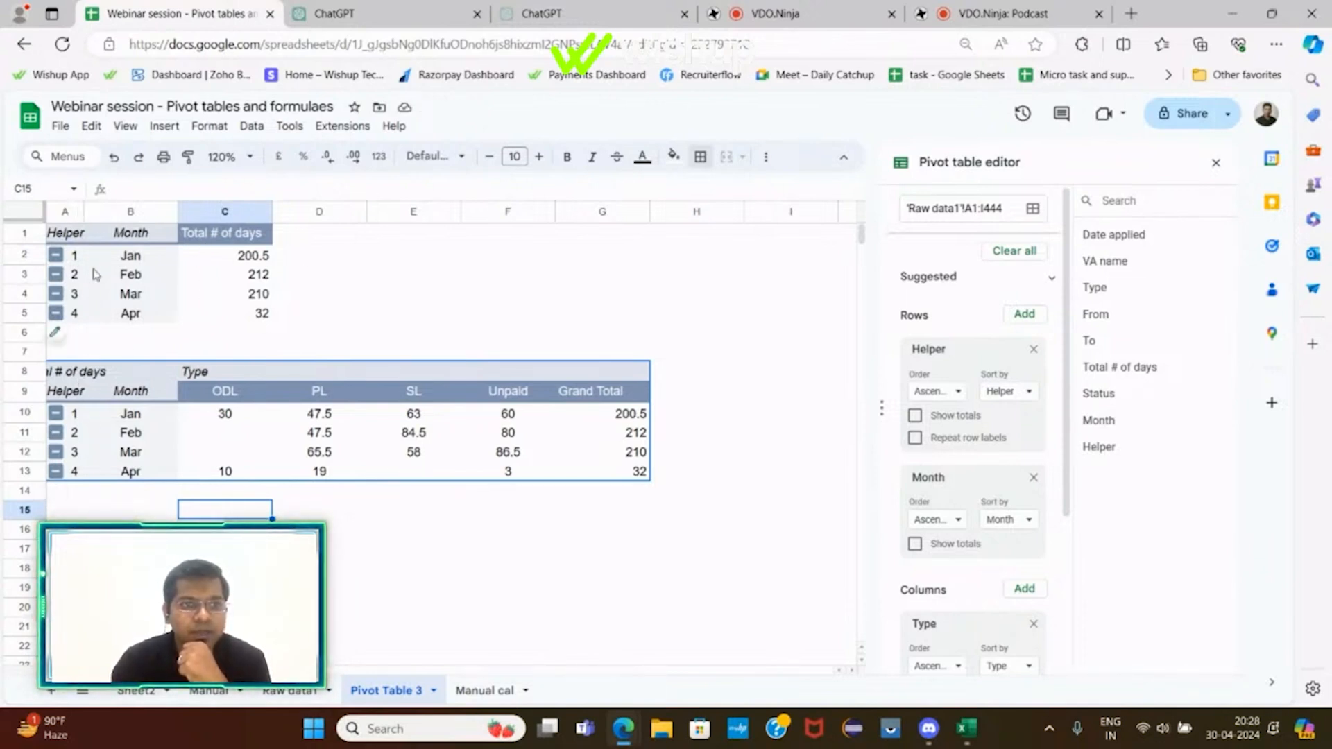
pyautogui.click(1215, 163)
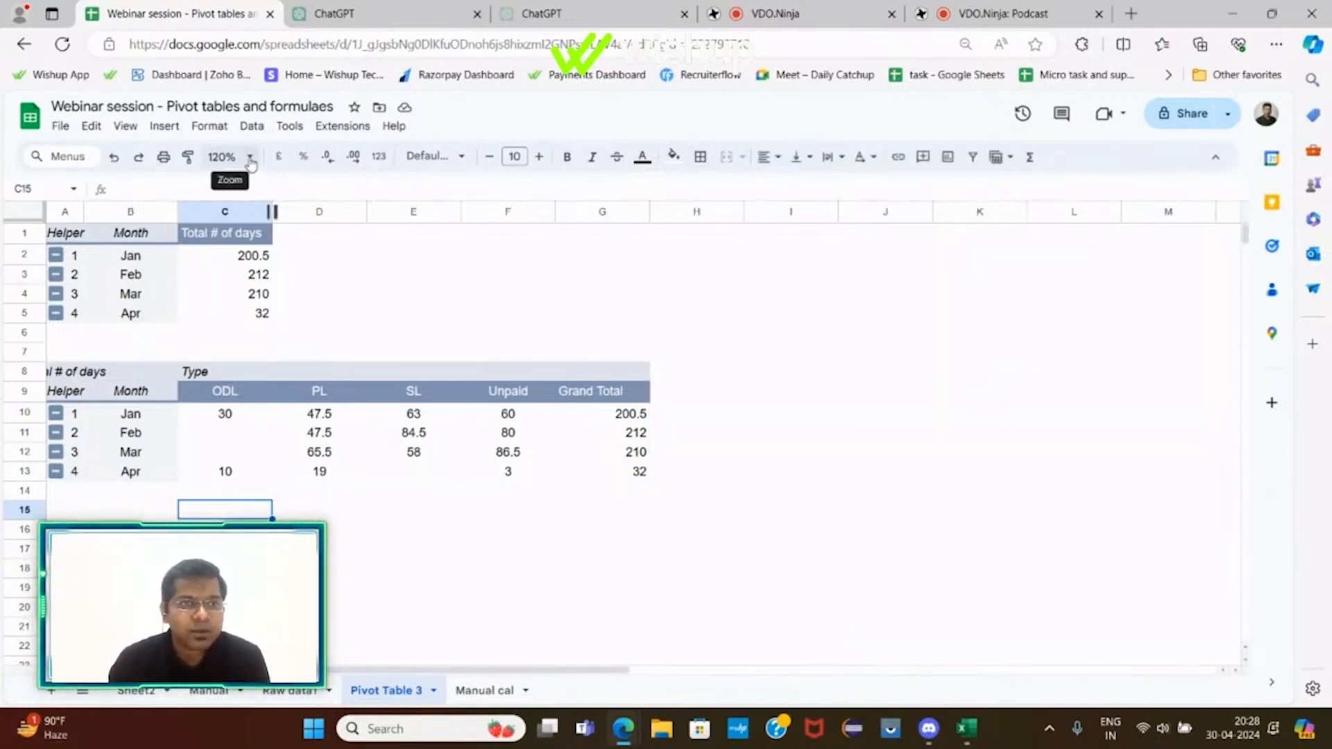
pyautogui.moveTo(127, 241); pyautogui.dragTo(243, 318)
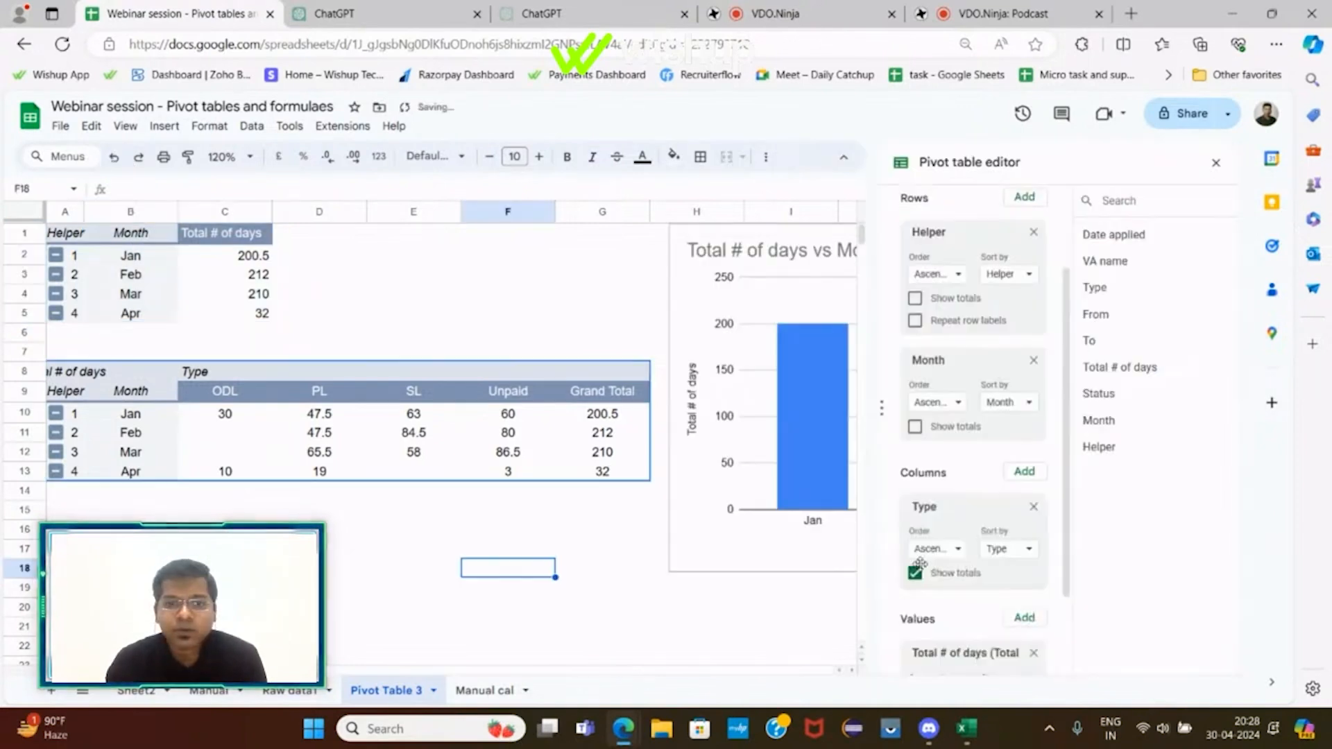
# Turn off totals for the Type columns of the lower pivot table and set the sheet zoom to 100%.
pyautogui.click(916, 572)
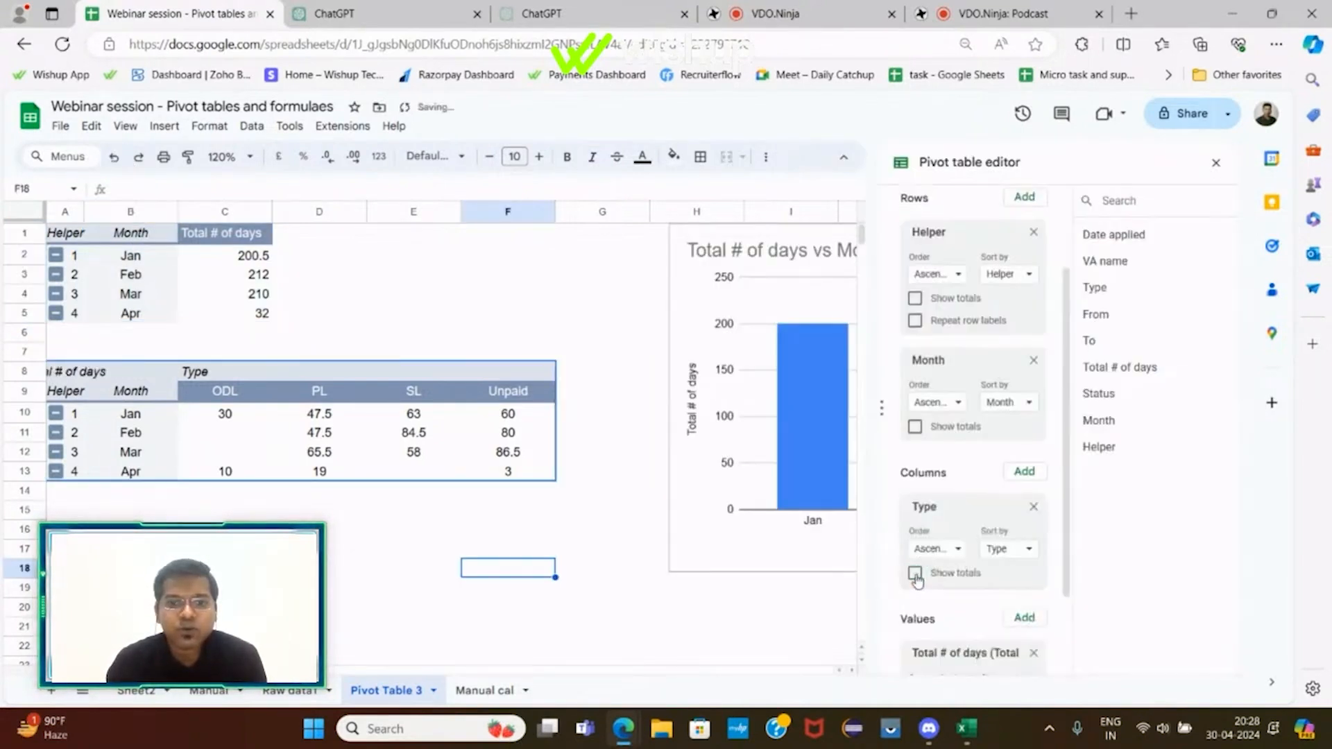
pyautogui.click(1216, 162)
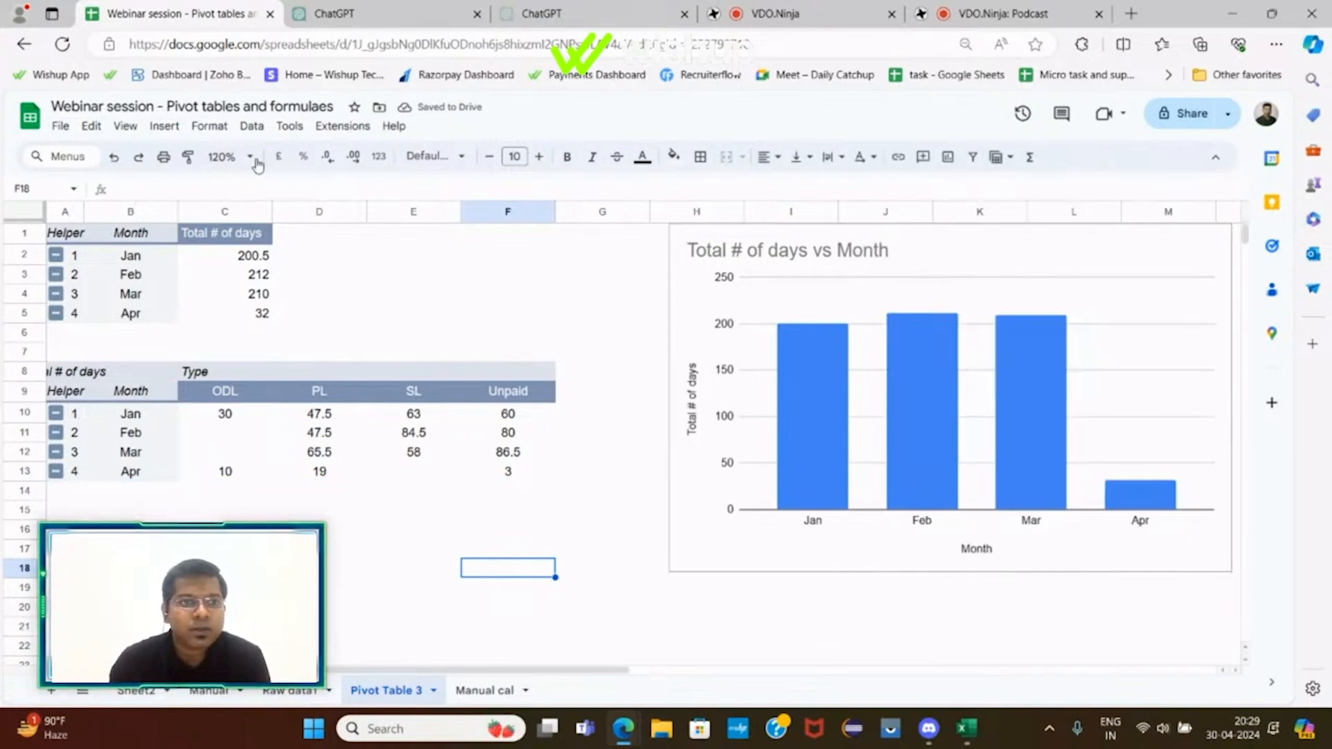
pyautogui.click(225, 157)
pyautogui.click(227, 261)
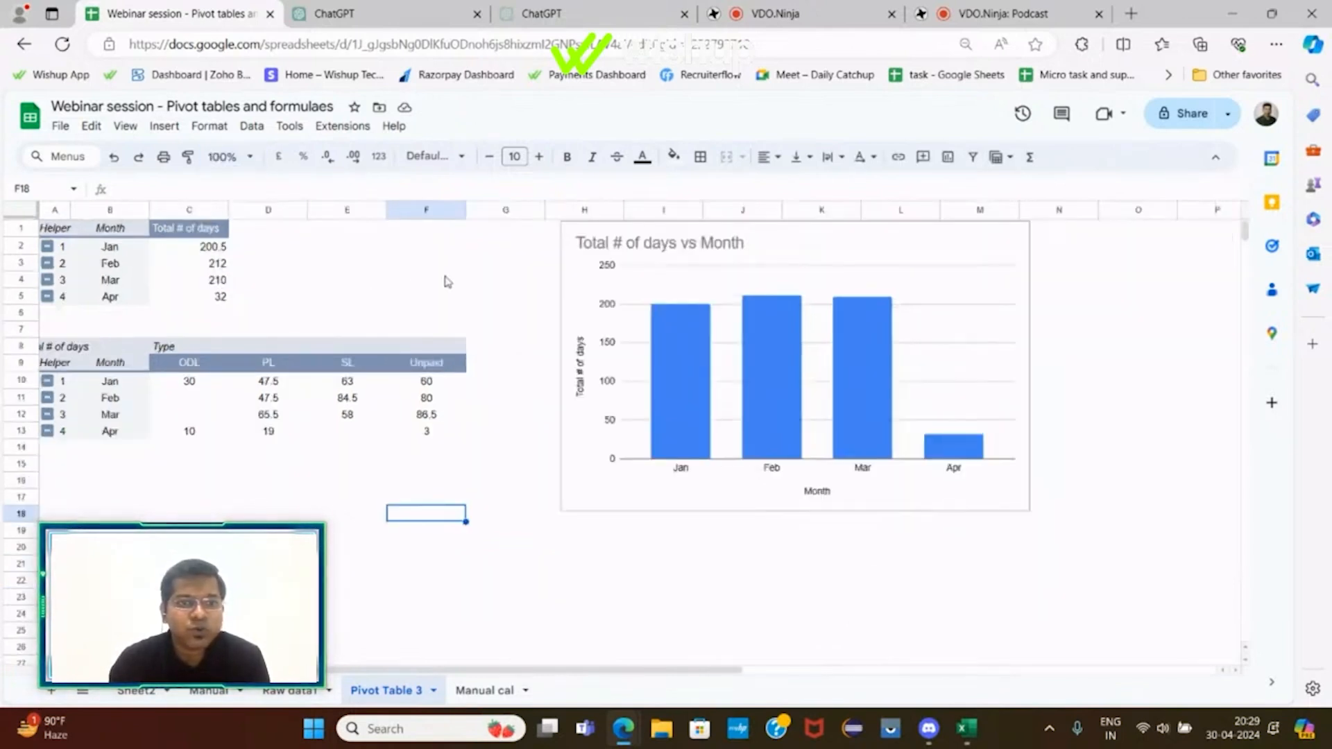
# Add a slicer that uses the data range 'Raw data1'!A1:I444.
pyautogui.click(425, 279)
pyautogui.click(503, 262)
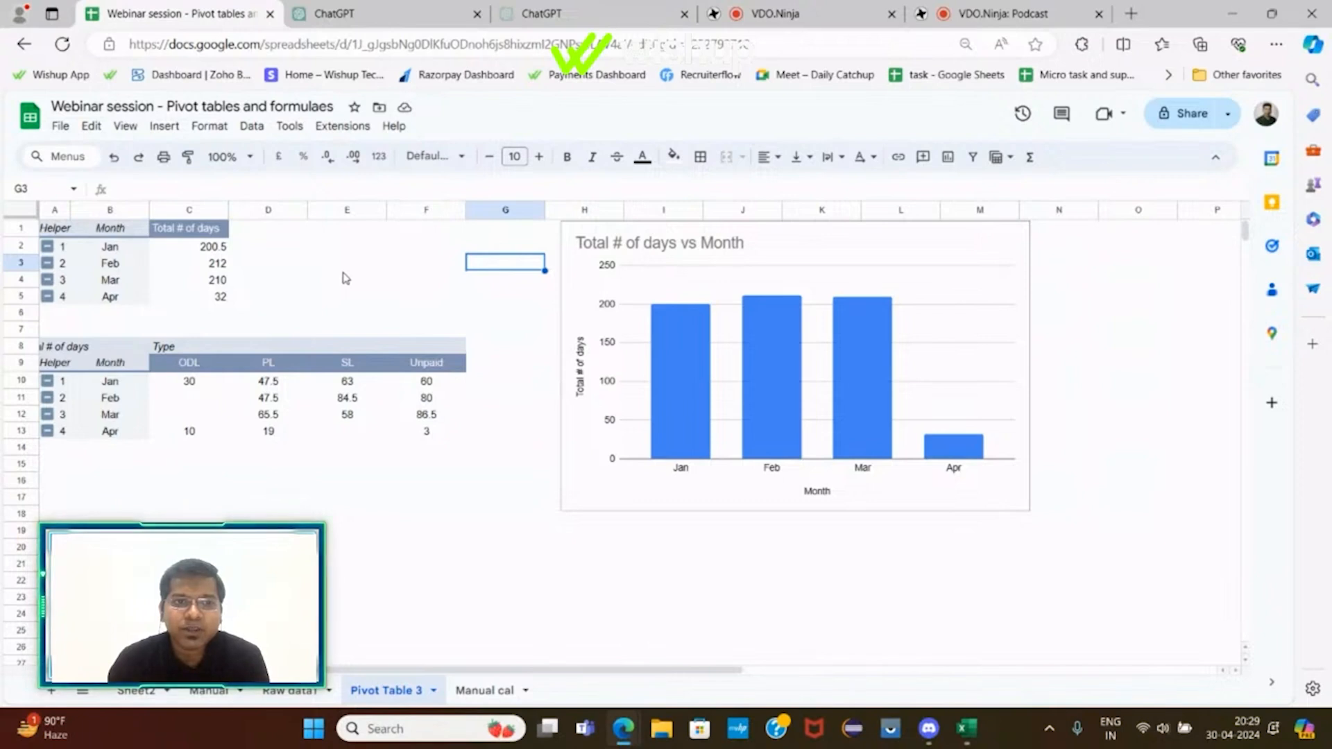
pyautogui.click(250, 127)
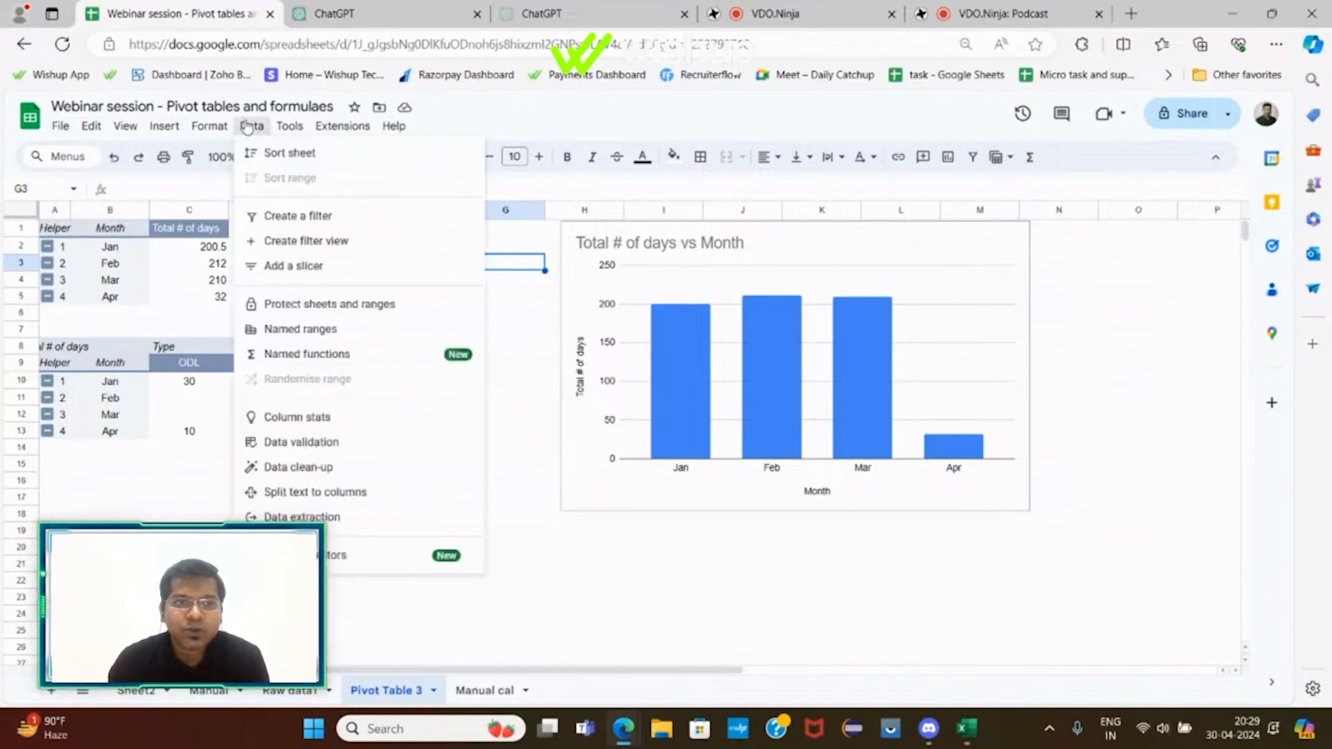
pyautogui.click(278, 267)
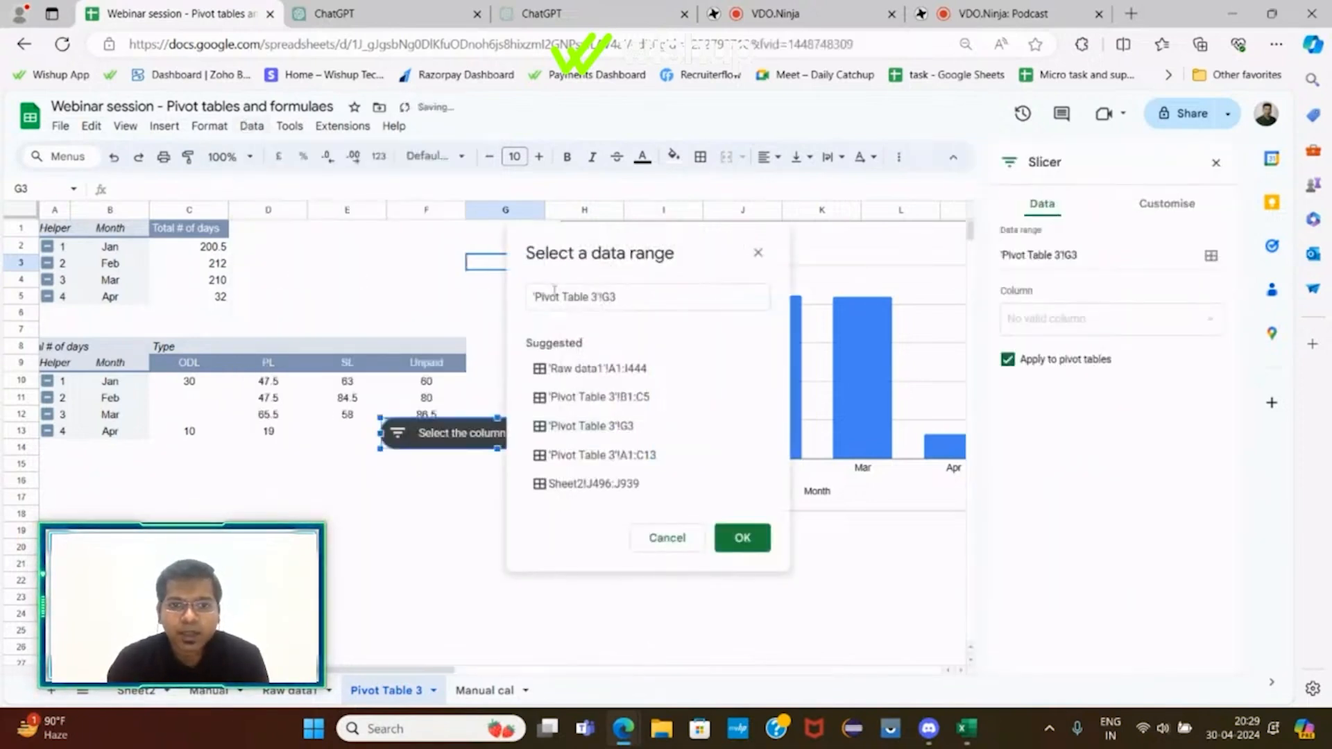
pyautogui.click(605, 368)
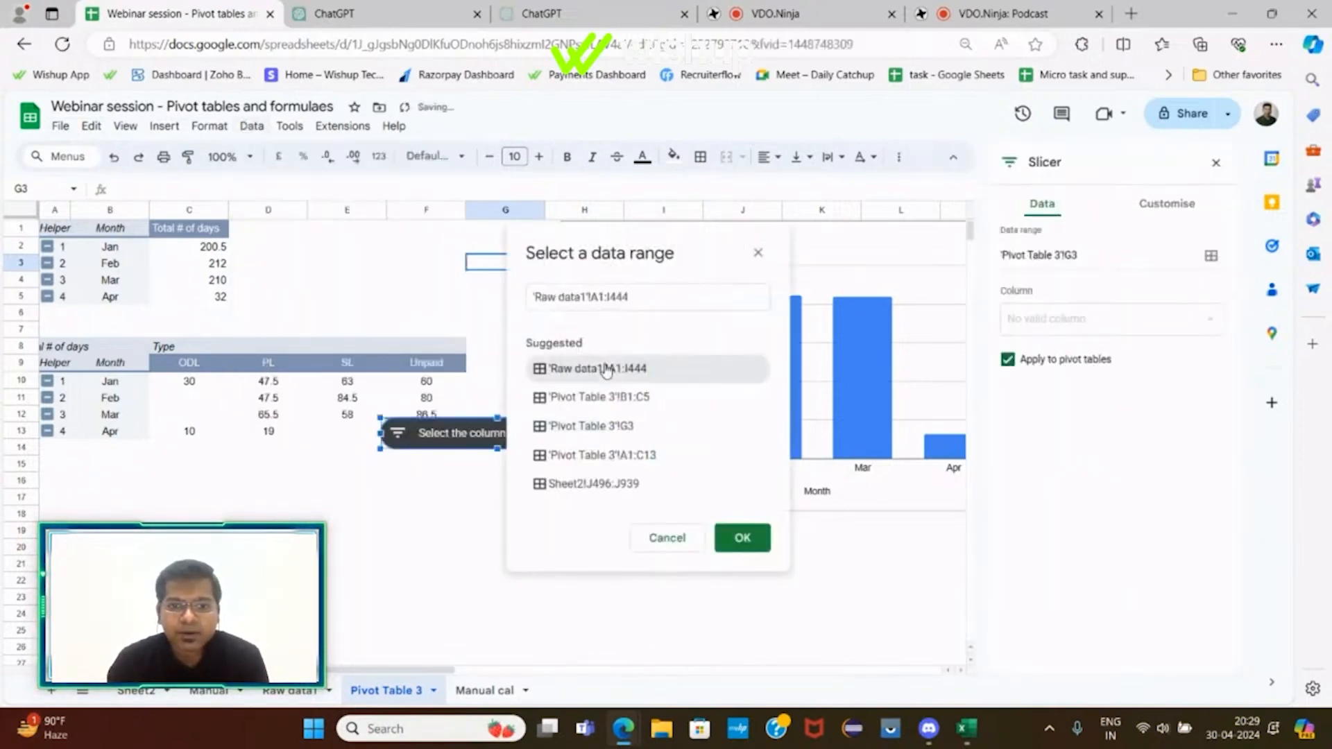
pyautogui.click(732, 544)
# Set the slicer's column to Month and place the slicer between the upper pivot table and the chart.
pyautogui.click(1164, 326)
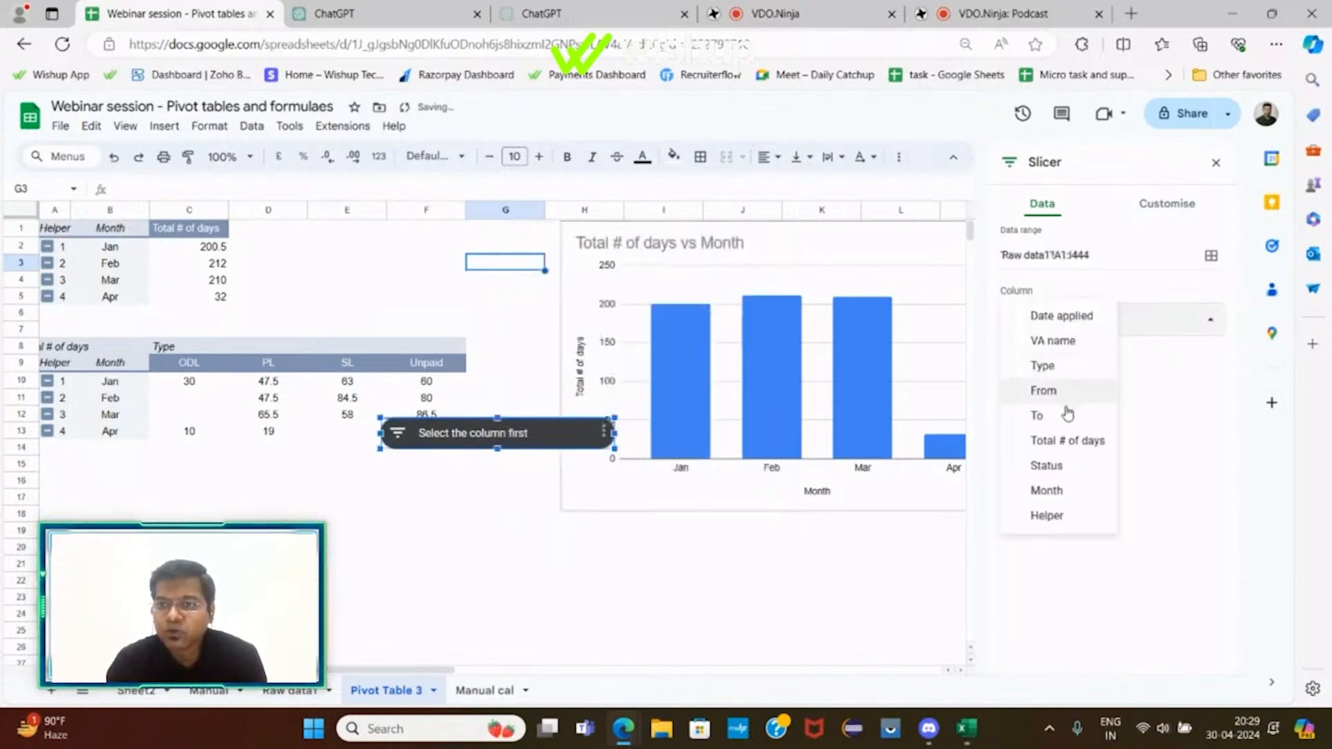
pyautogui.click(1048, 490)
pyautogui.moveTo(508, 428); pyautogui.dragTo(440, 254)
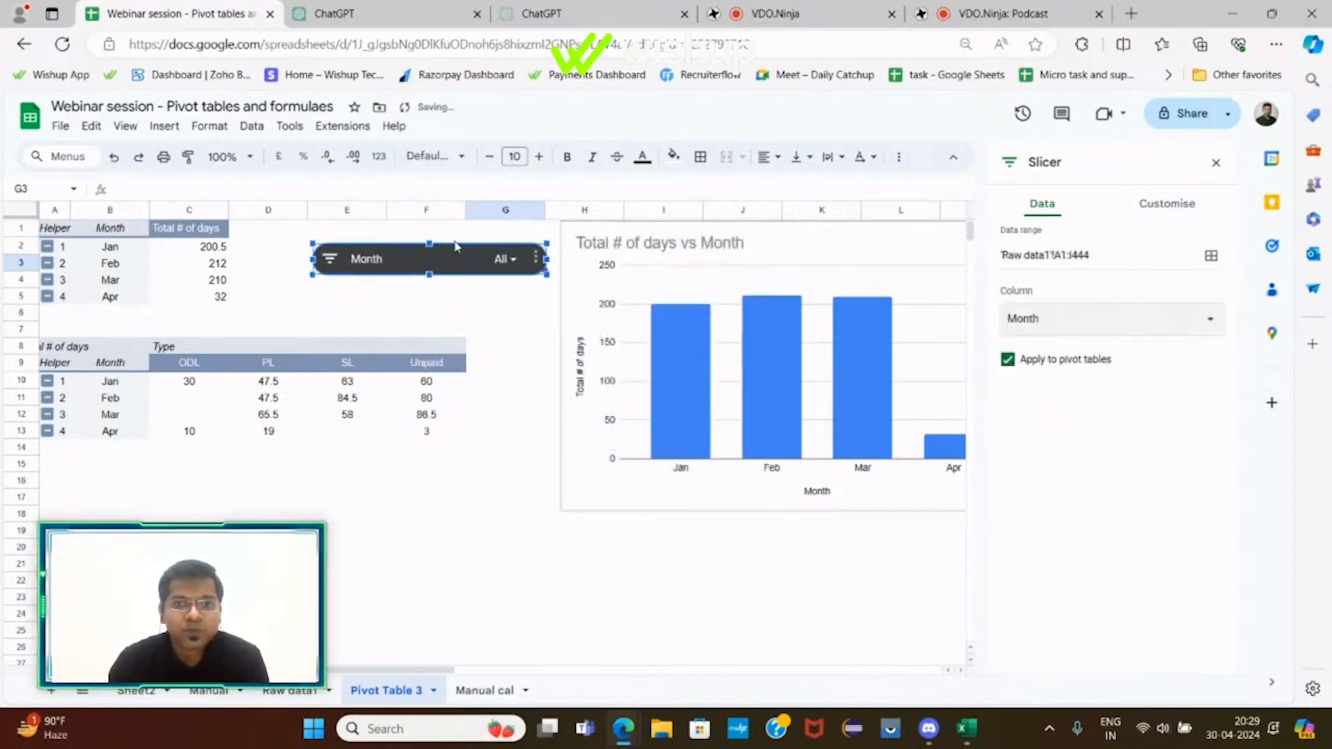
pyautogui.click(1215, 163)
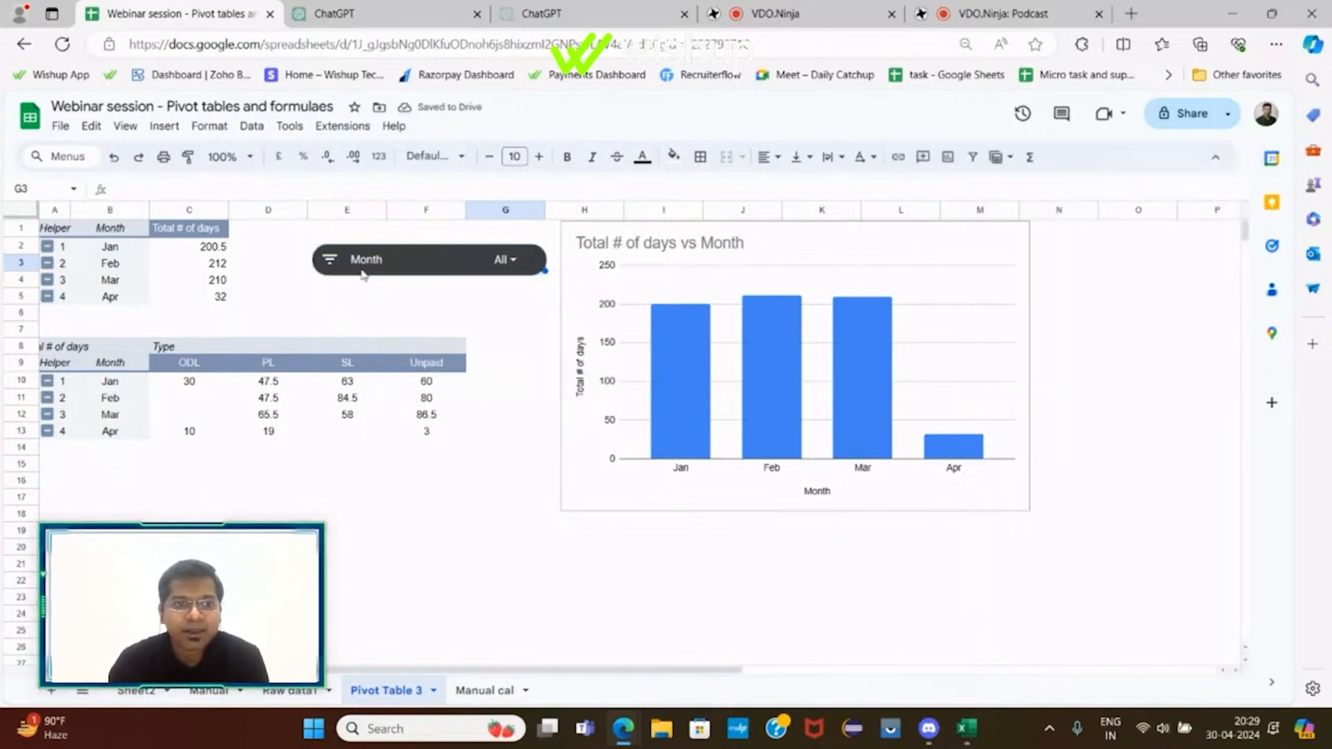
# Exclude Apr and Feb in the Month slicer so that only Jan and Mar are selected.
pyautogui.click(504, 260)
pyautogui.click(363, 388)
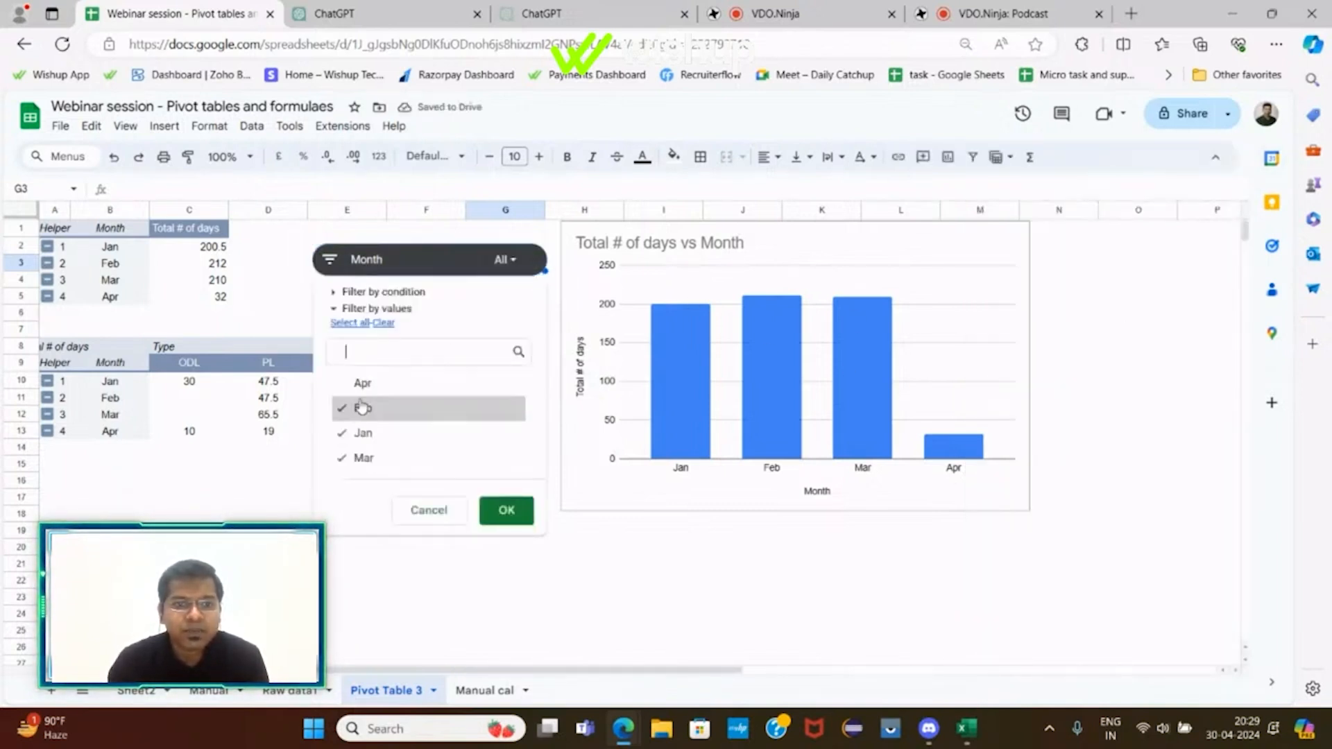
pyautogui.click(362, 408)
pyautogui.click(506, 511)
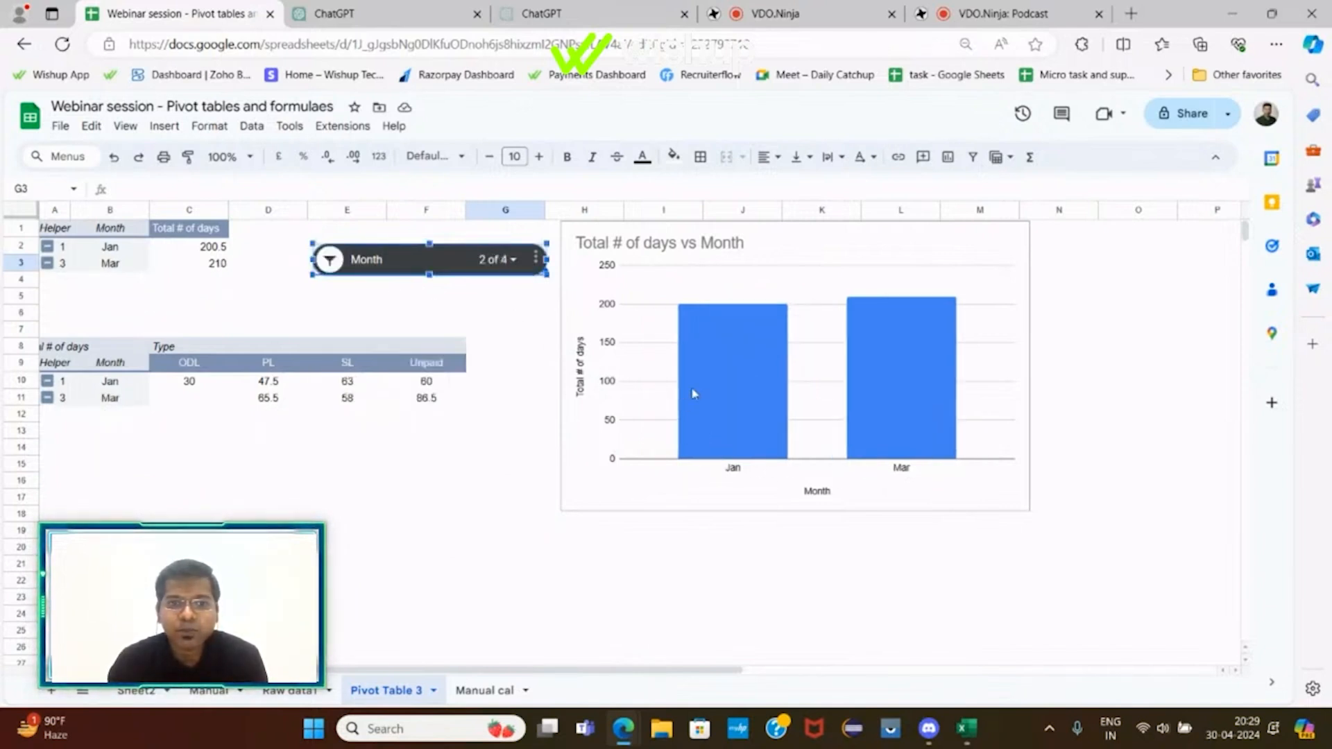
# Change the Month slicer's selection to Feb and Apr only.
pyautogui.click(516, 262)
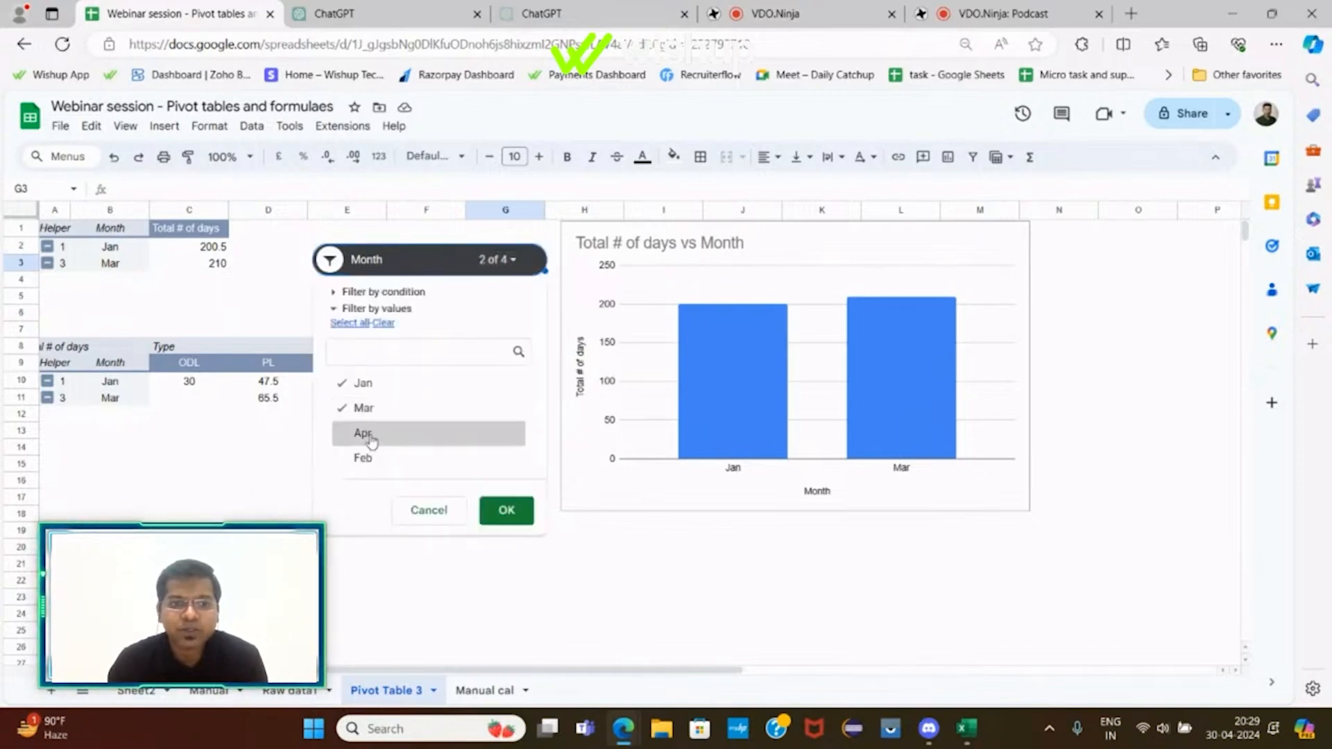
pyautogui.click(360, 409)
pyautogui.click(362, 384)
pyautogui.click(361, 433)
pyautogui.click(362, 459)
pyautogui.click(506, 510)
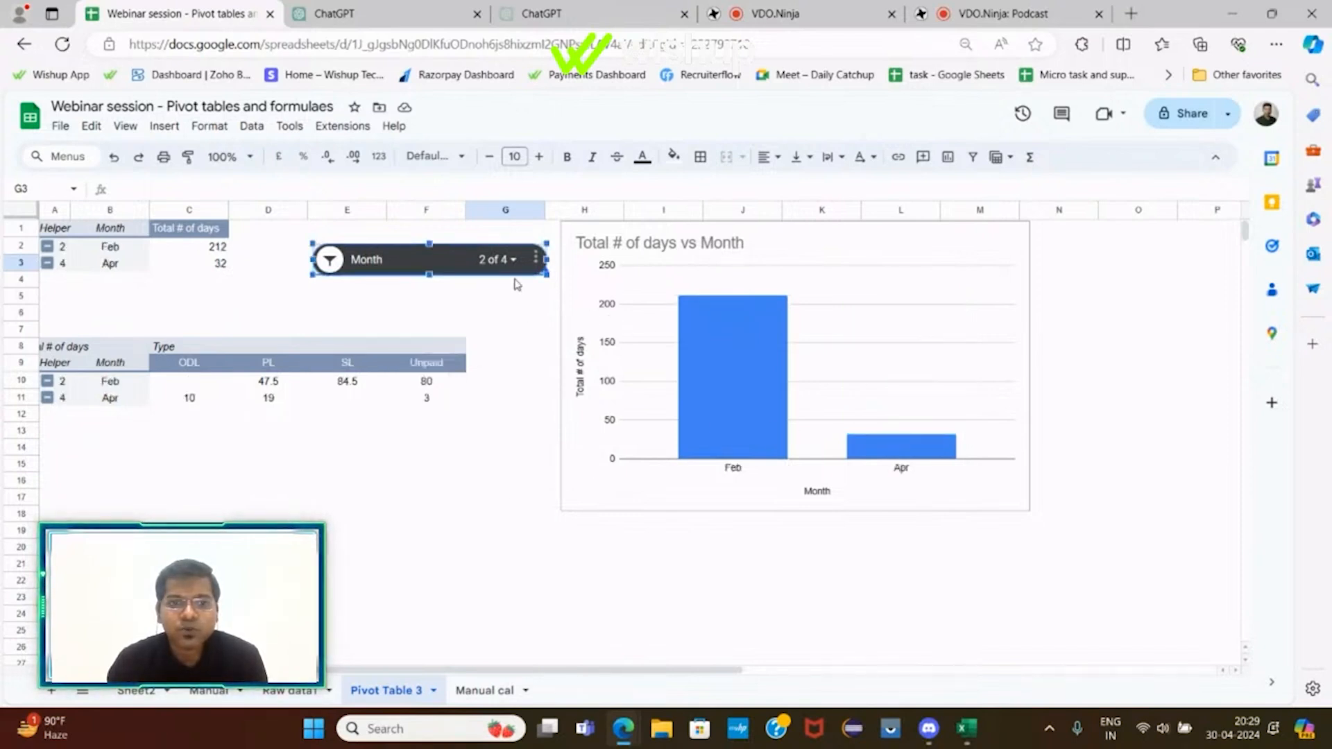
# Add Jan and Mar back to the Month slicer's selection so that all four months are included.
pyautogui.click(526, 262)
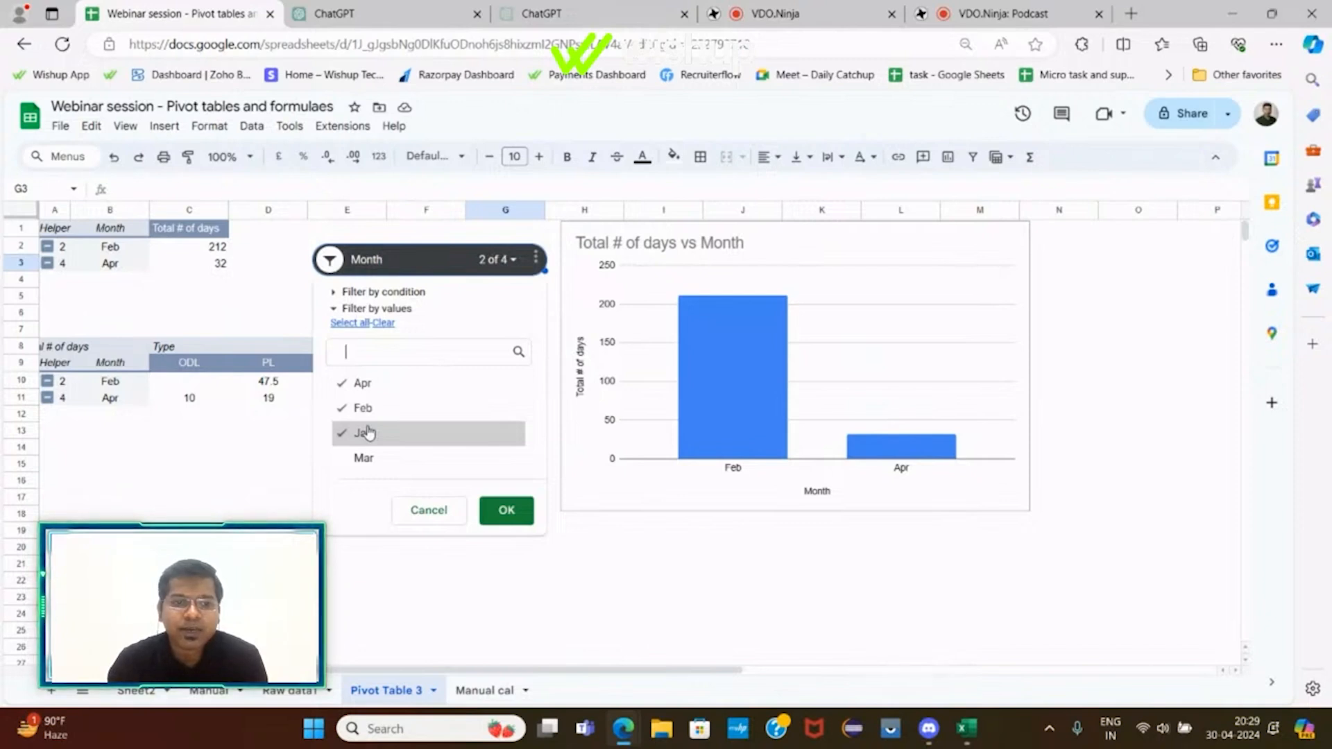
pyautogui.click(363, 458)
pyautogui.click(507, 510)
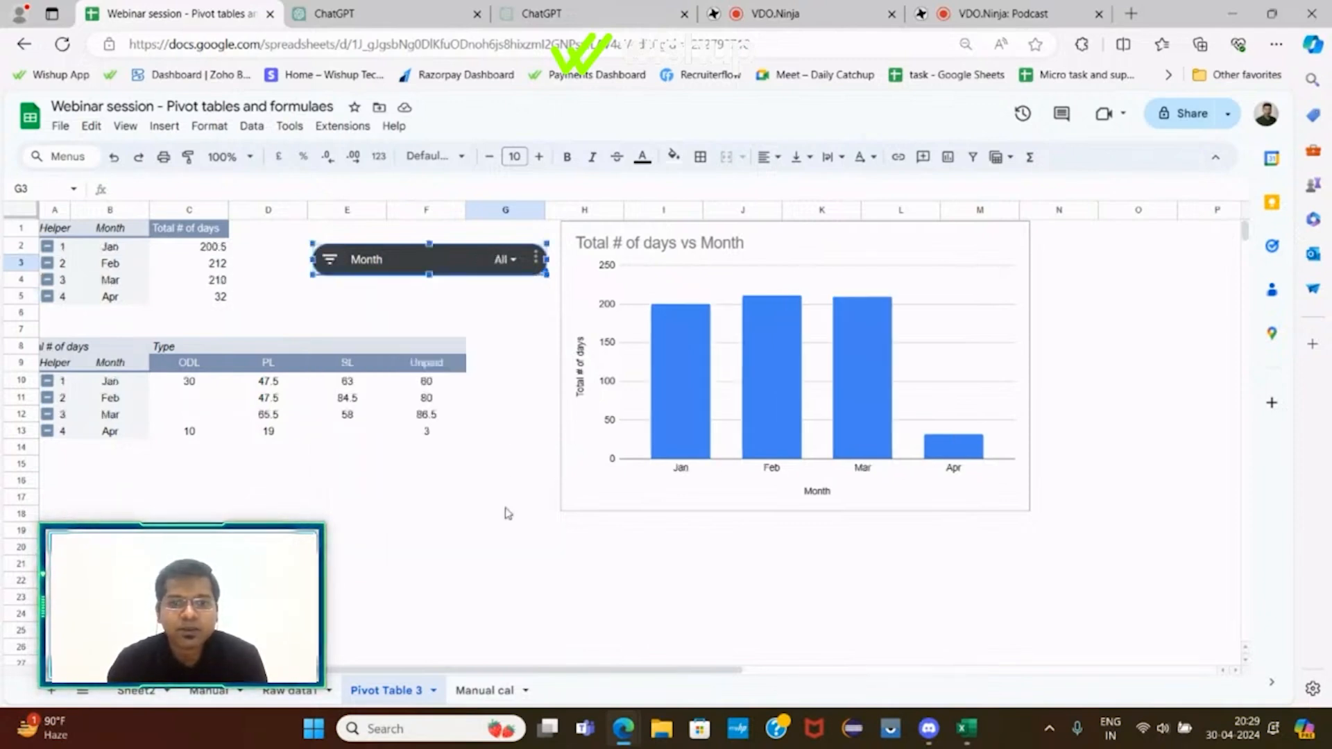
pyautogui.click(506, 504)
# Fill the range A1:N19 behind the pivot tables, slicer and chart with a light yellow-orange background colour.
pyautogui.moveTo(68, 233); pyautogui.dragTo(1055, 533)
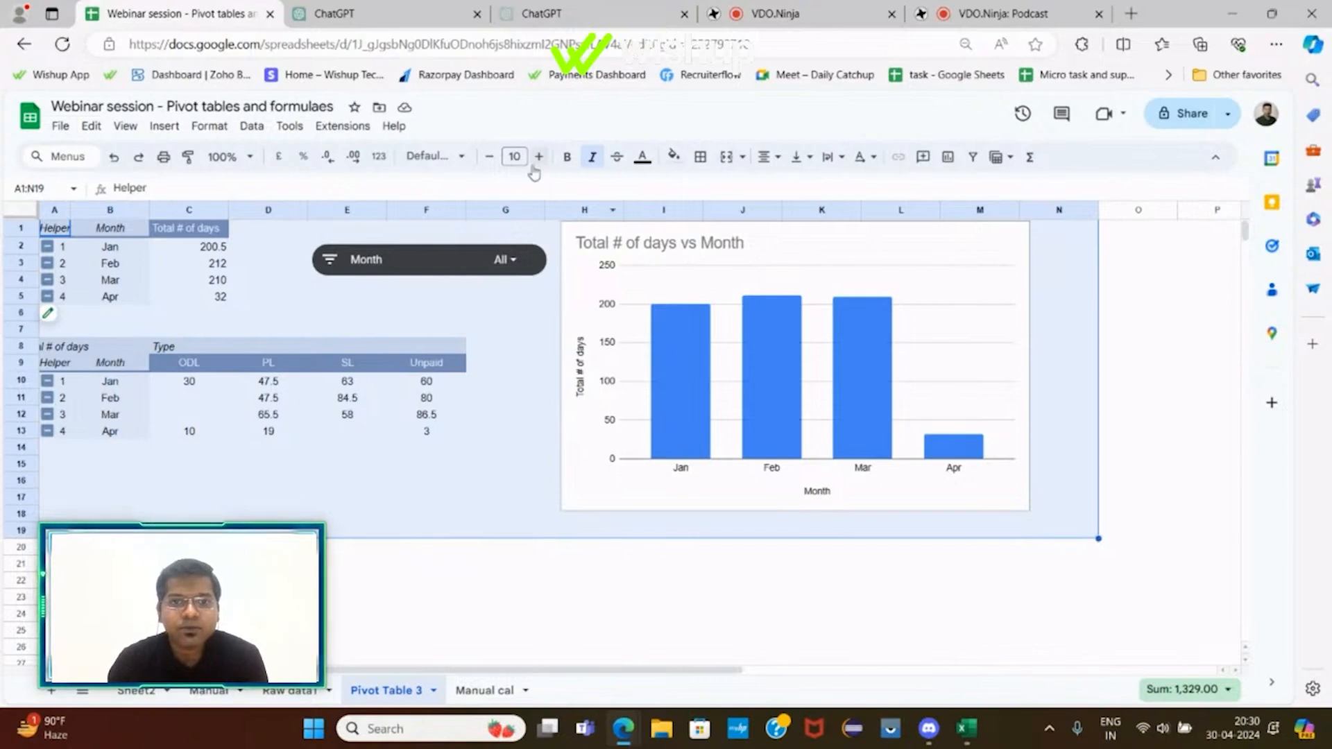
pyautogui.click(673, 156)
pyautogui.click(717, 212)
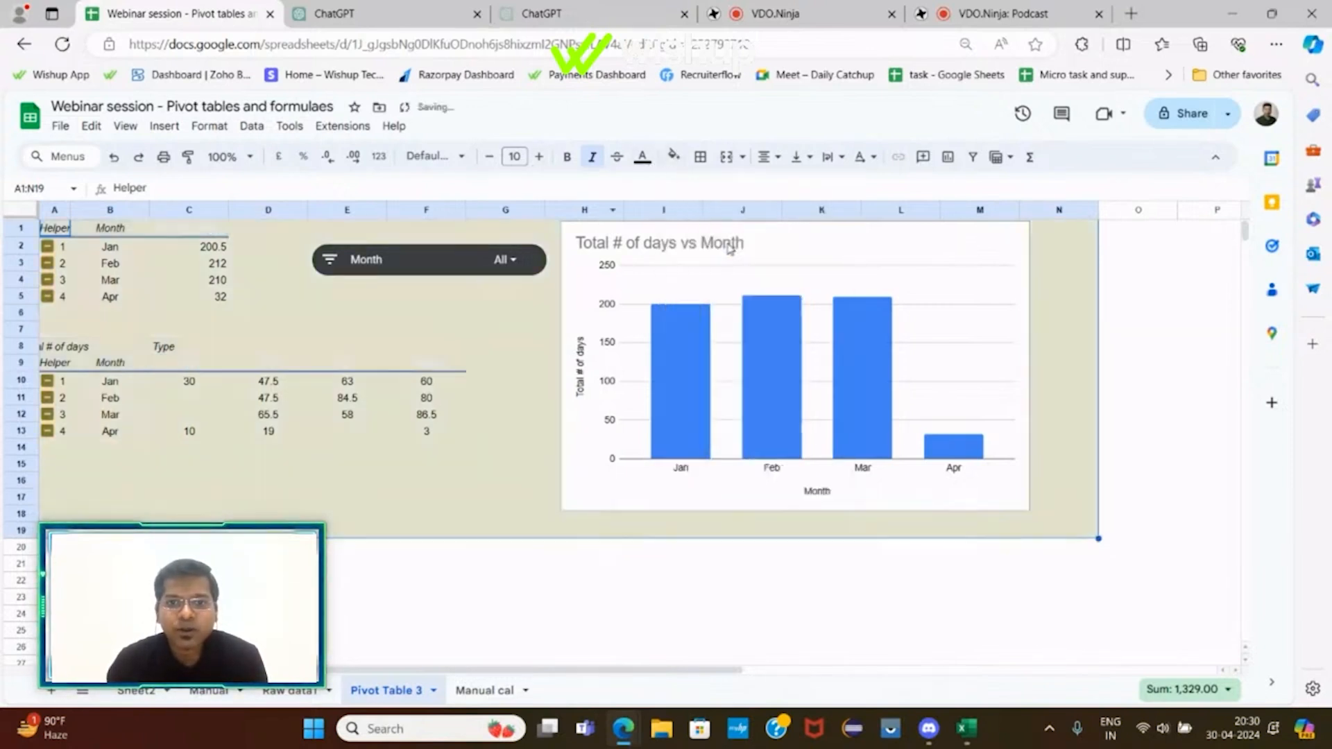
pyautogui.click(430, 513)
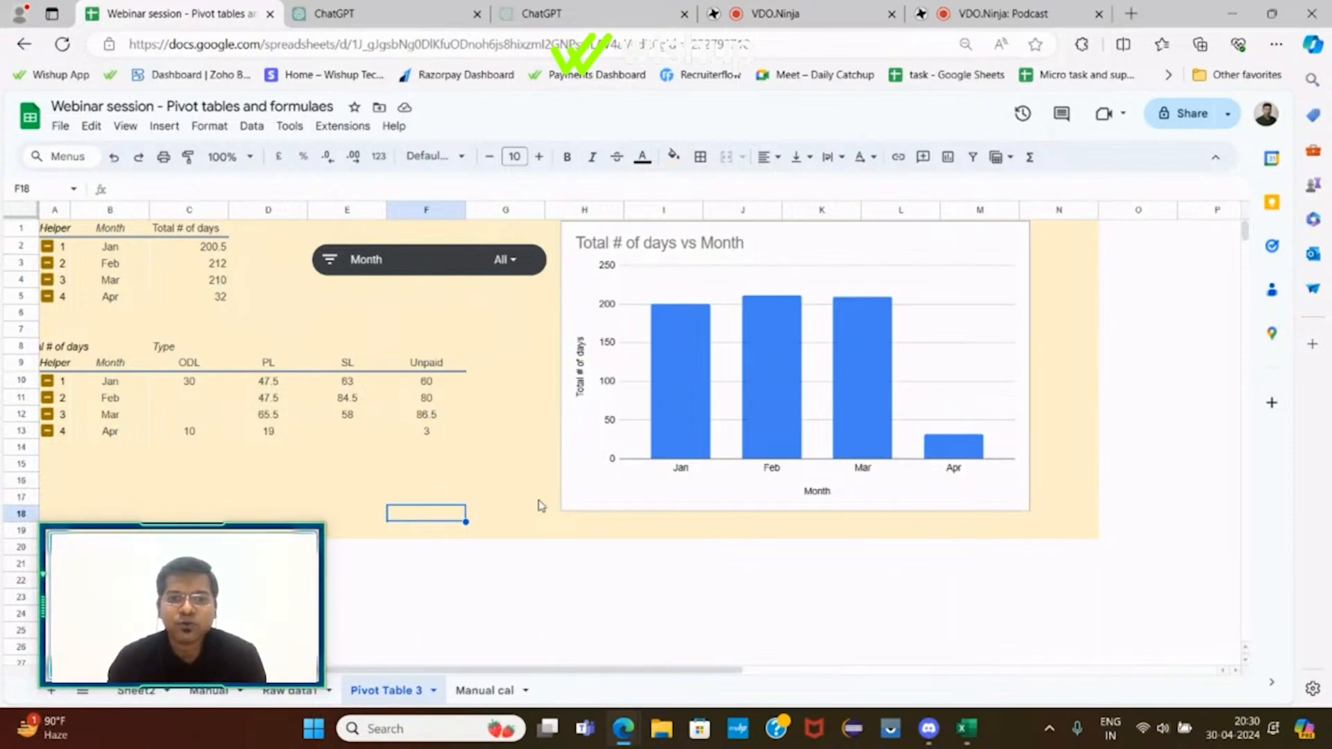
pyautogui.click(517, 600)
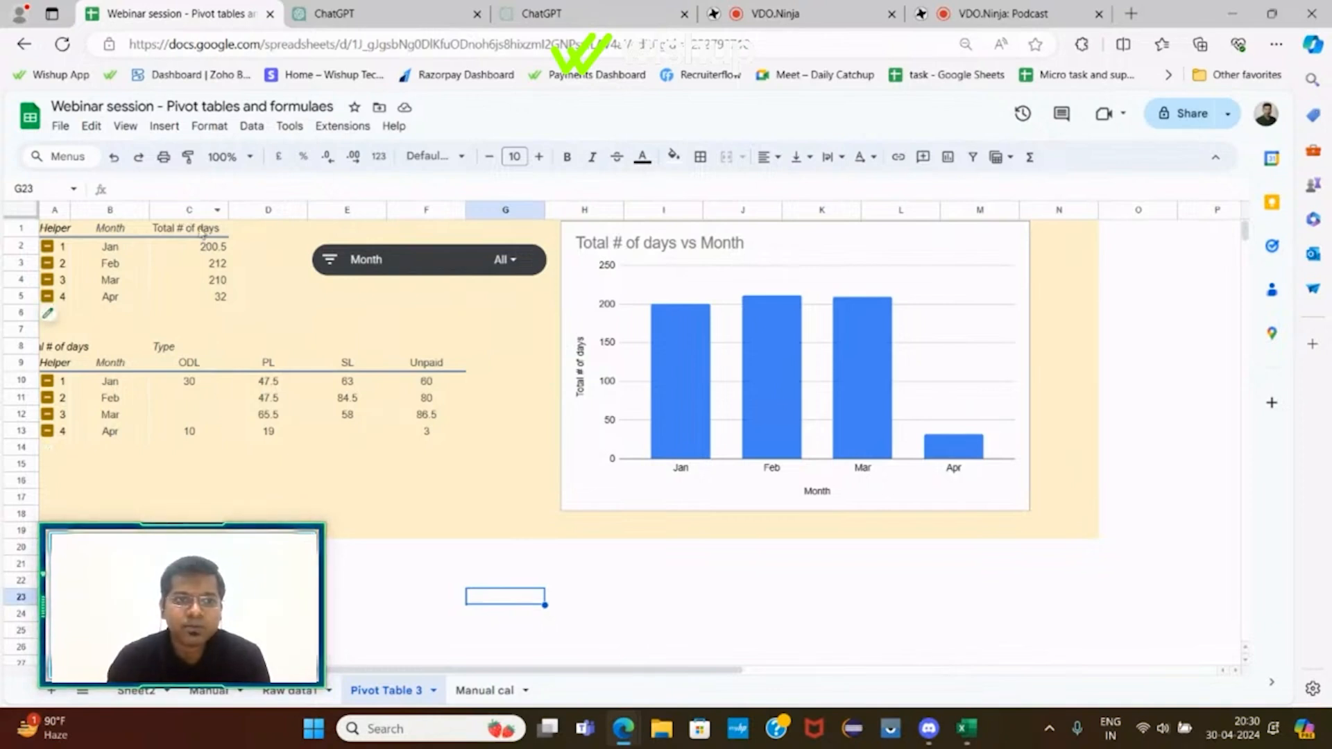
# Centre-align the Total # of days column of the upper pivot table, cells C1:C5.
pyautogui.moveTo(202, 231); pyautogui.dragTo(203, 297)
pyautogui.click(763, 158)
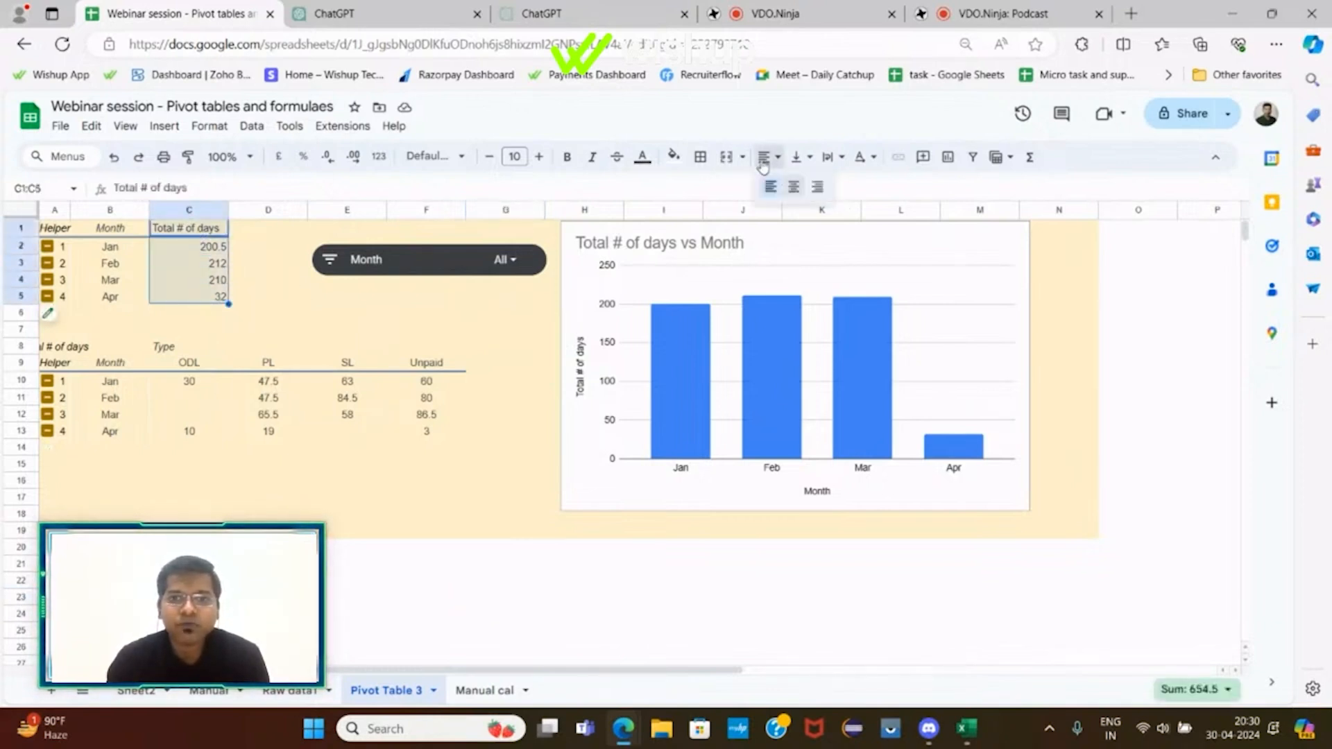
pyautogui.click(793, 187)
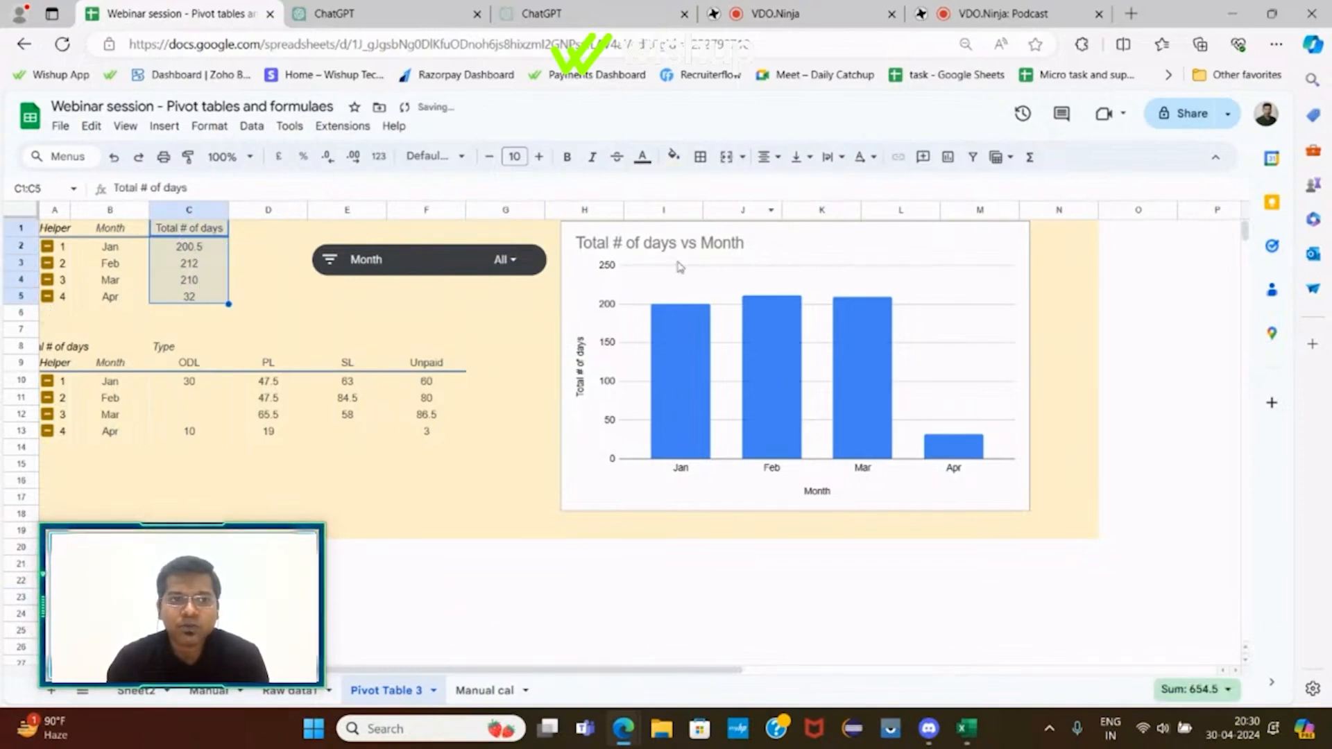
pyautogui.click(450, 347)
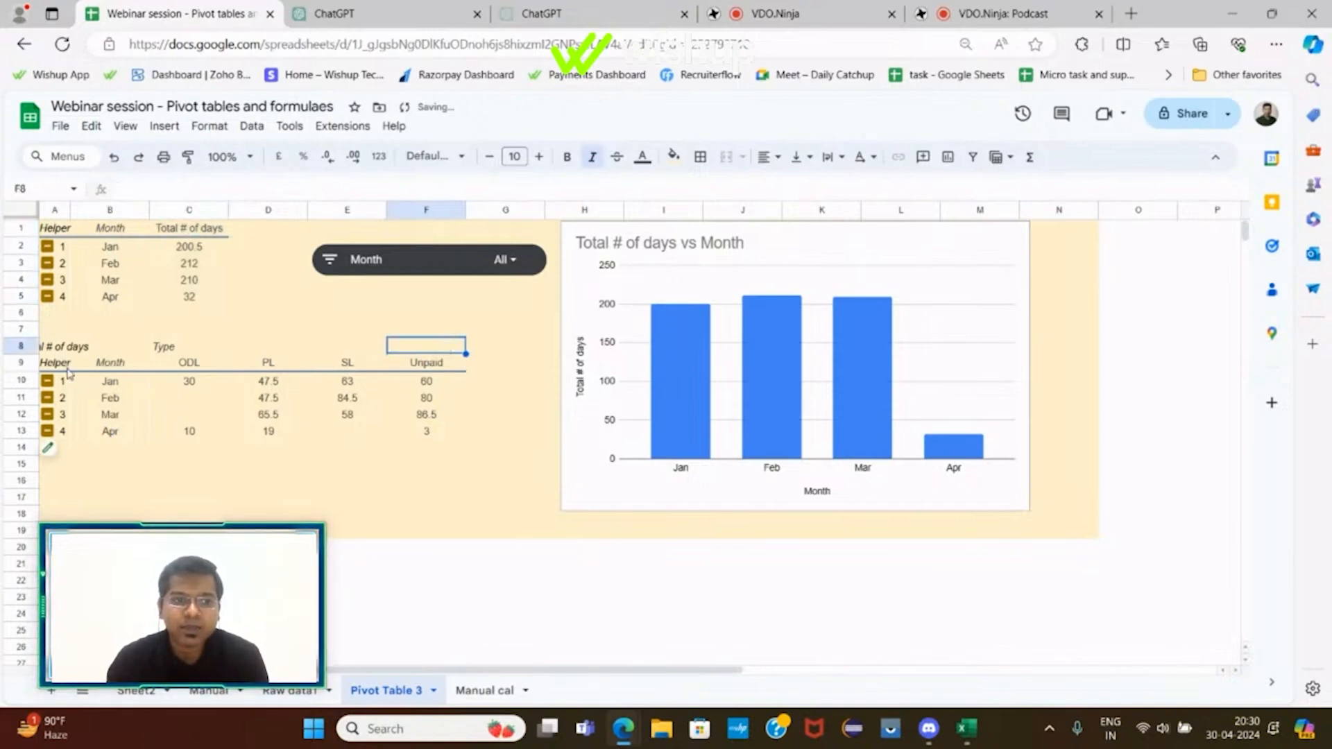
# Apply all borders to the lower pivot table's range A9:F14.
pyautogui.moveTo(63, 364); pyautogui.dragTo(436, 448)
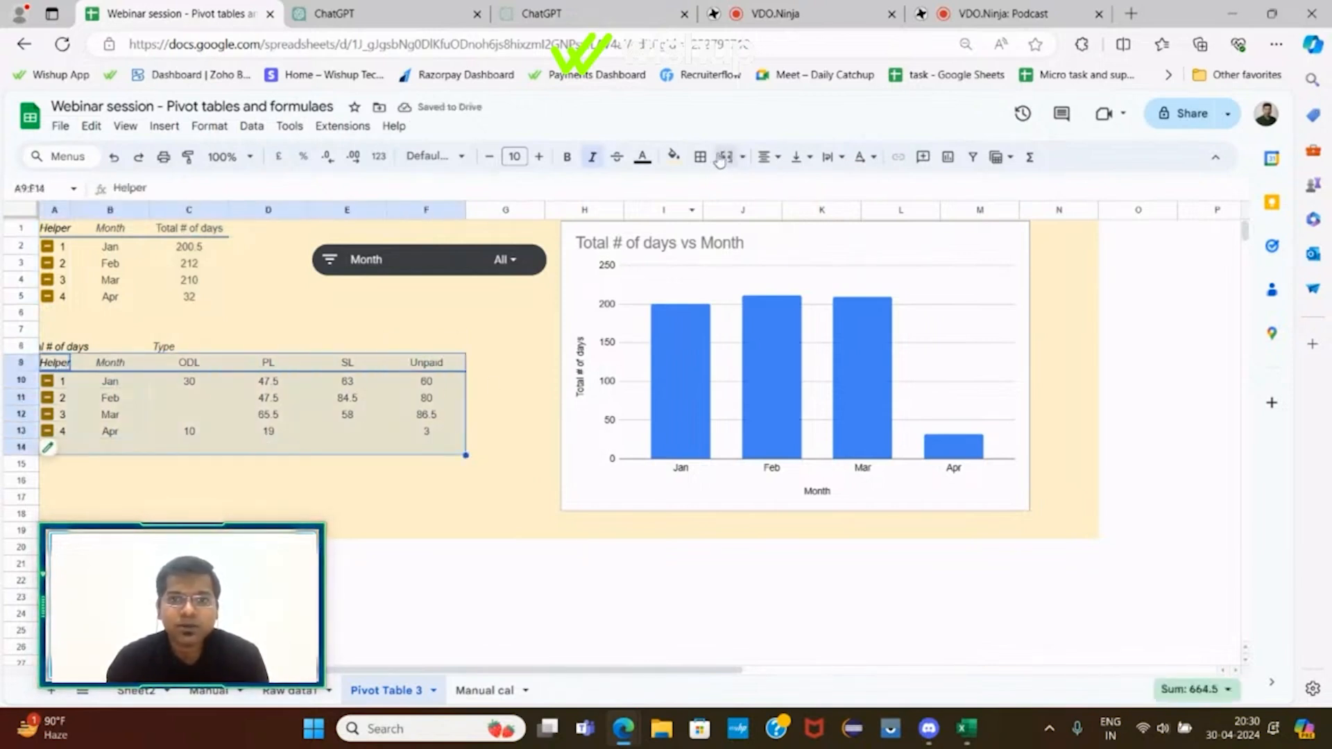
pyautogui.click(700, 156)
pyautogui.click(705, 188)
pyautogui.click(476, 448)
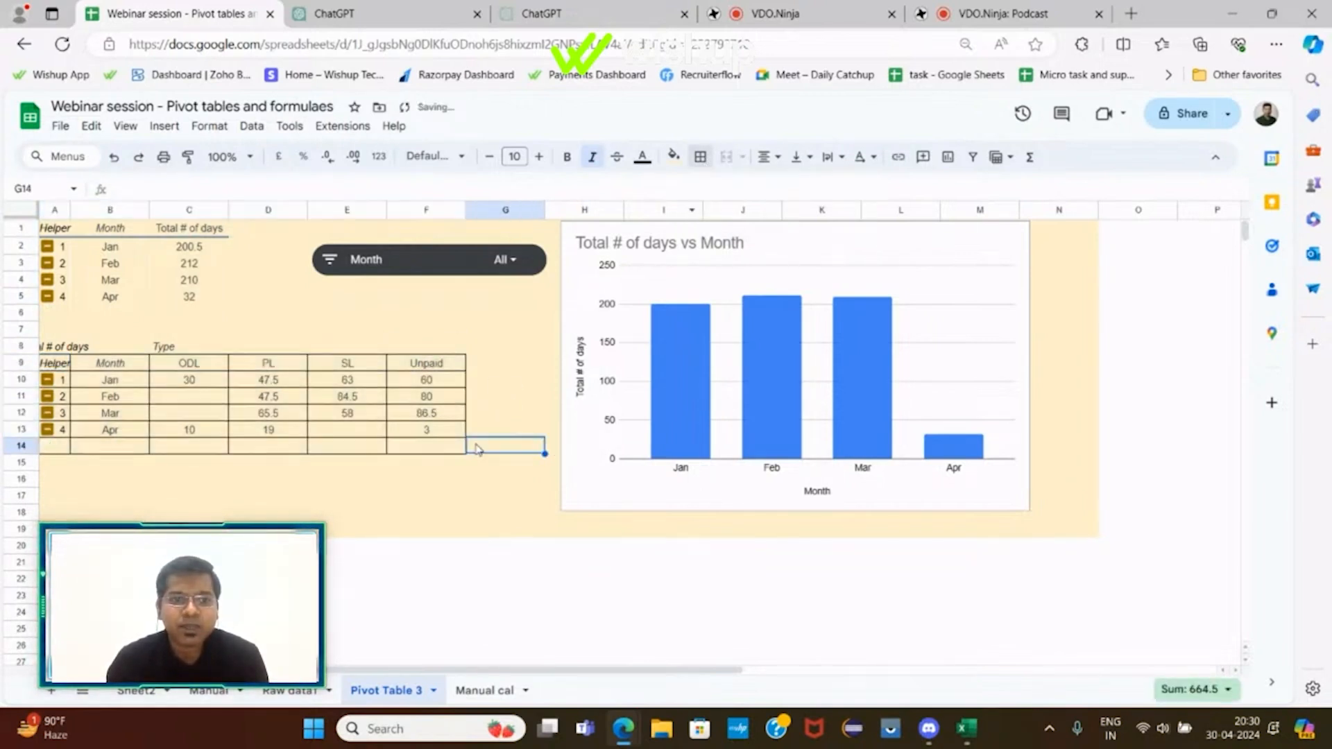
# Apply all borders to the upper pivot table's range A1:C5.
pyautogui.moveTo(68, 234); pyautogui.dragTo(198, 296)
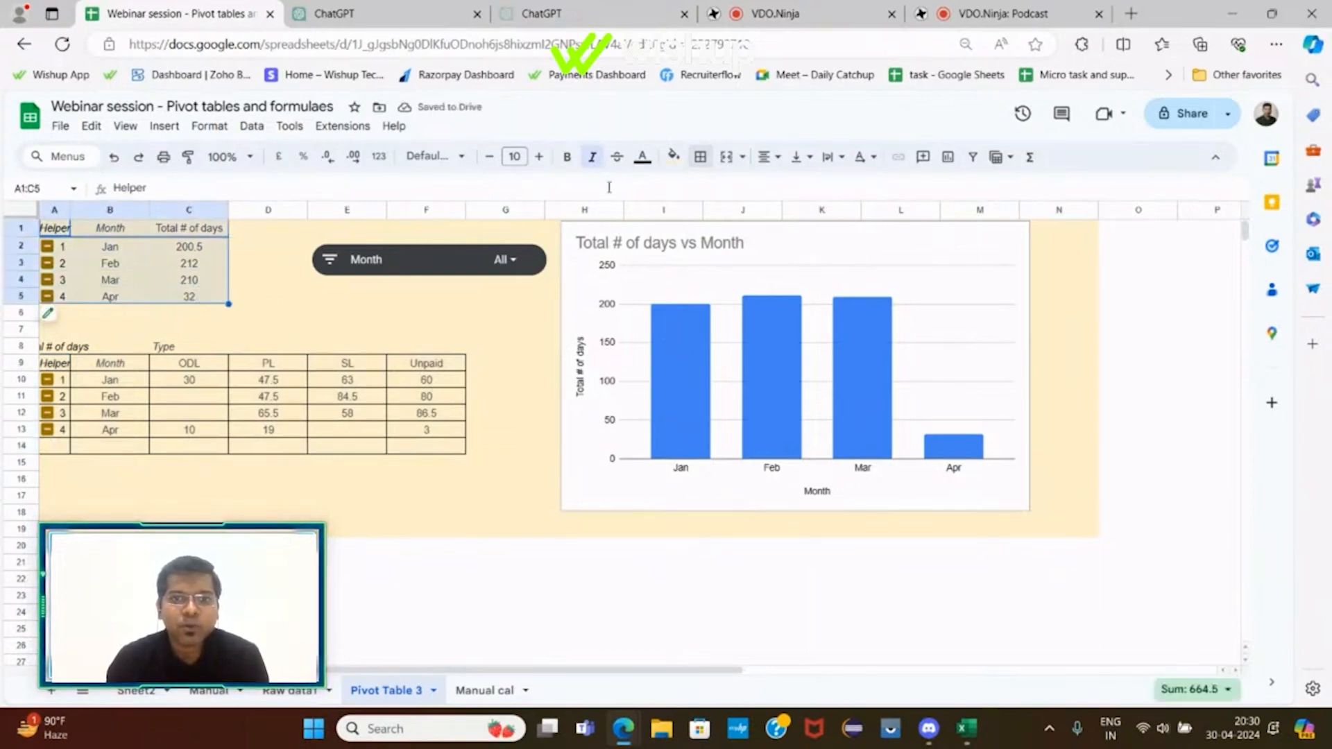
pyautogui.click(700, 157)
pyautogui.click(705, 187)
pyautogui.click(267, 362)
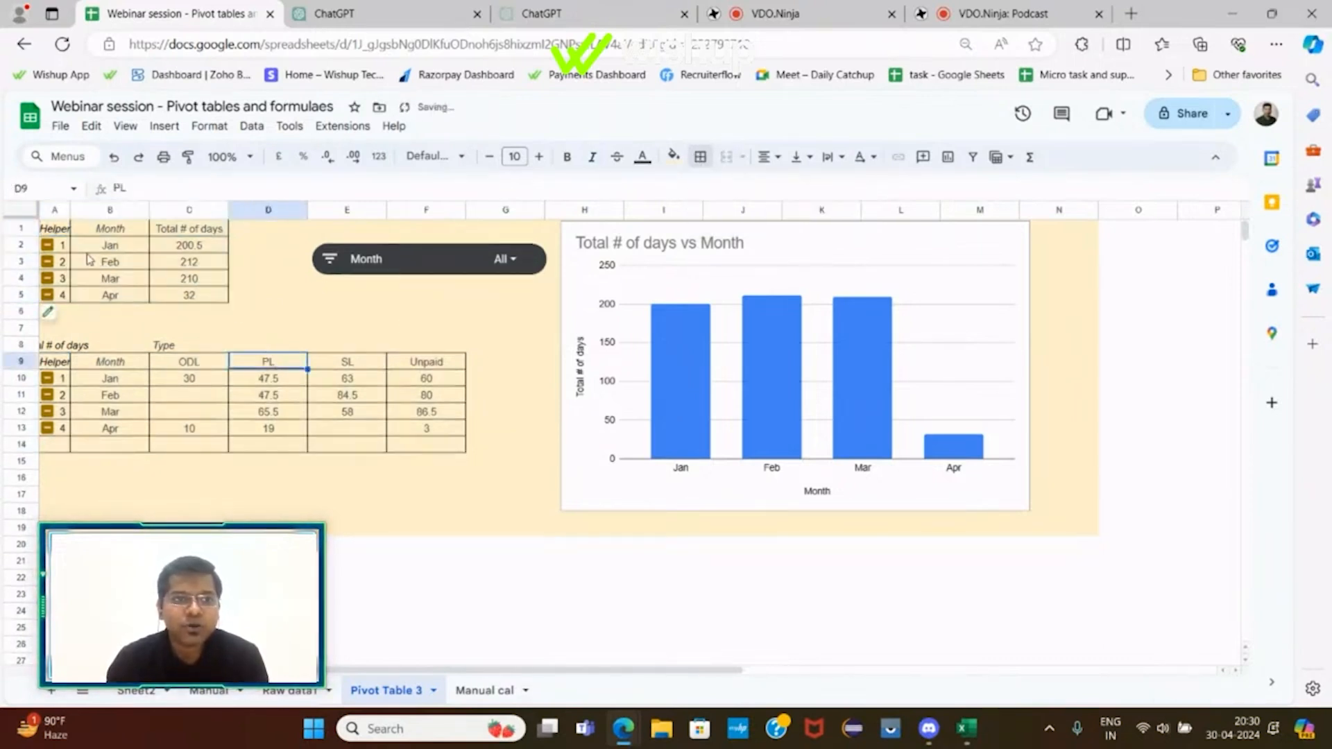
# Make the header rows of both pivot tables bold, cells A1:C1 and A9:F9.
pyautogui.moveTo(56, 228); pyautogui.dragTo(198, 228)
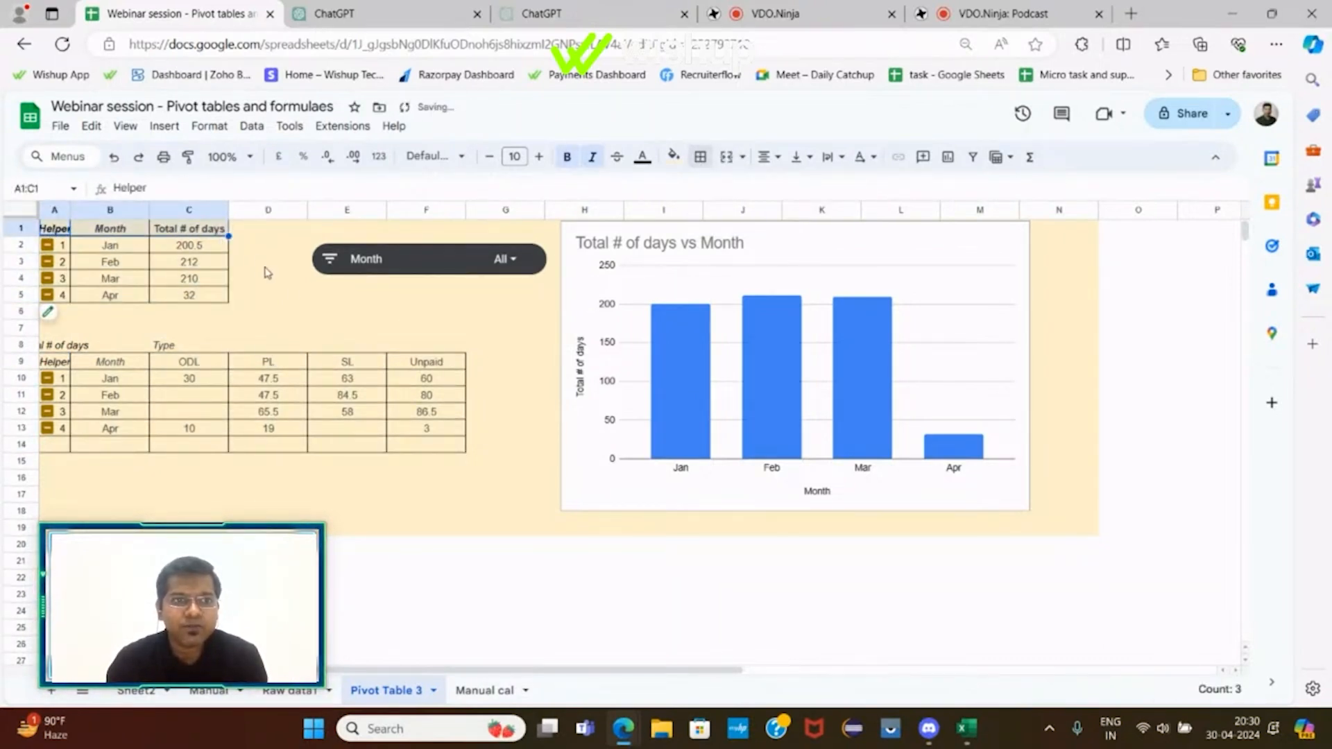
pyautogui.moveTo(56, 361); pyautogui.dragTo(426, 371)
pyautogui.click(506, 379)
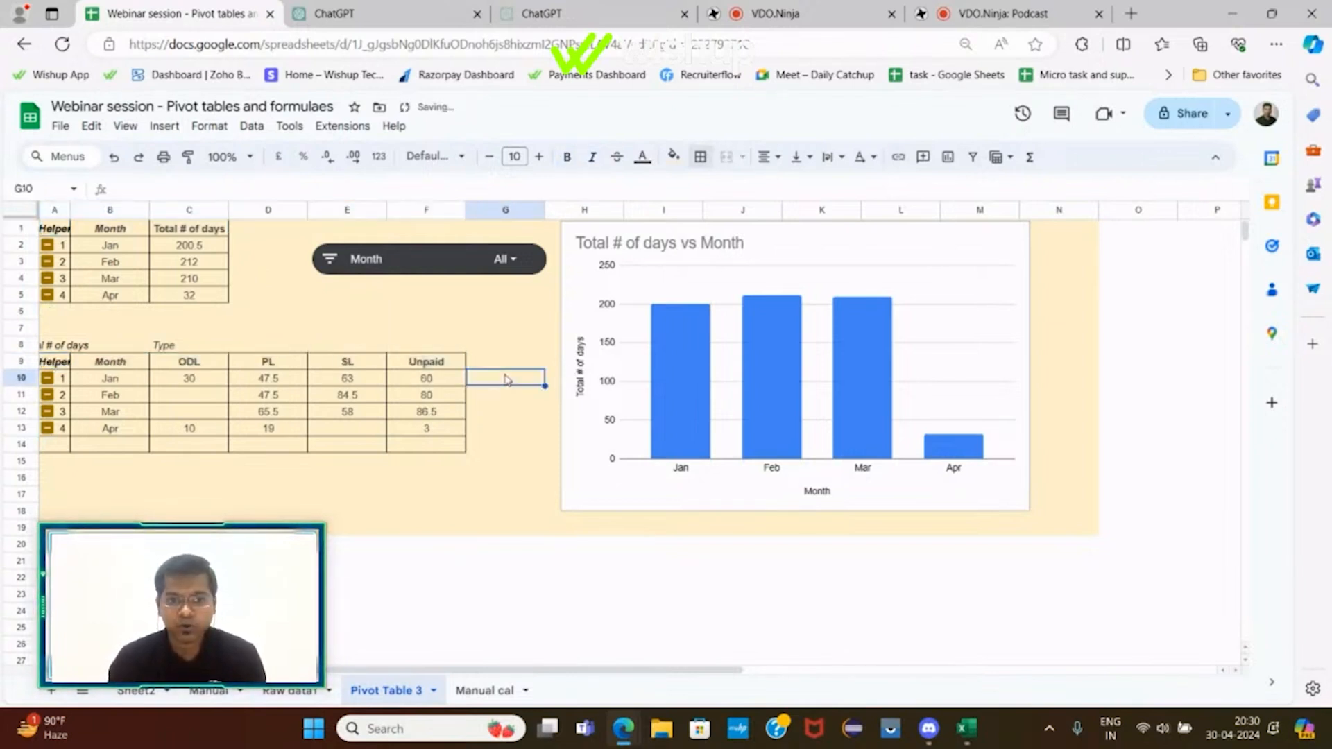